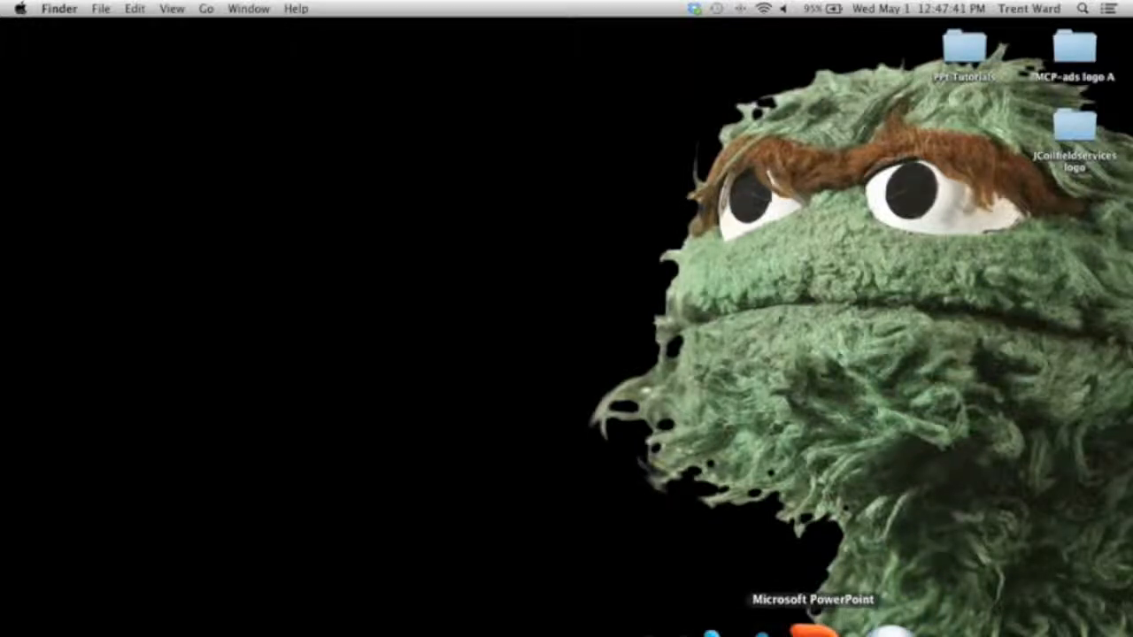
Open PowerPoint and create a new presentation with the White theme
click(813, 626)
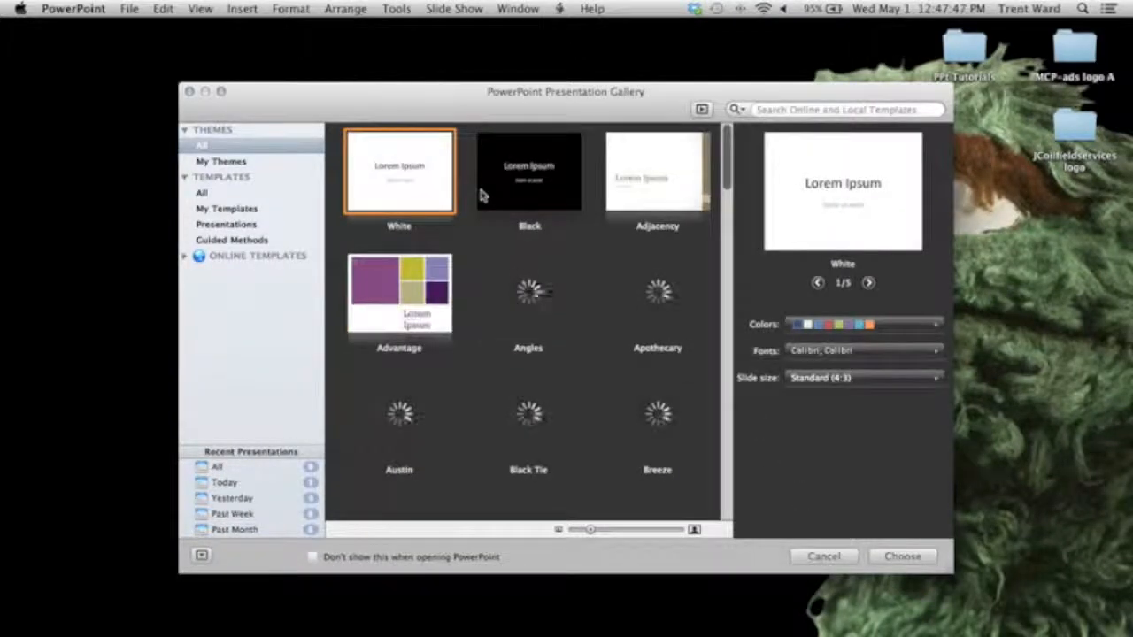
drag(510, 108, 509, 65)
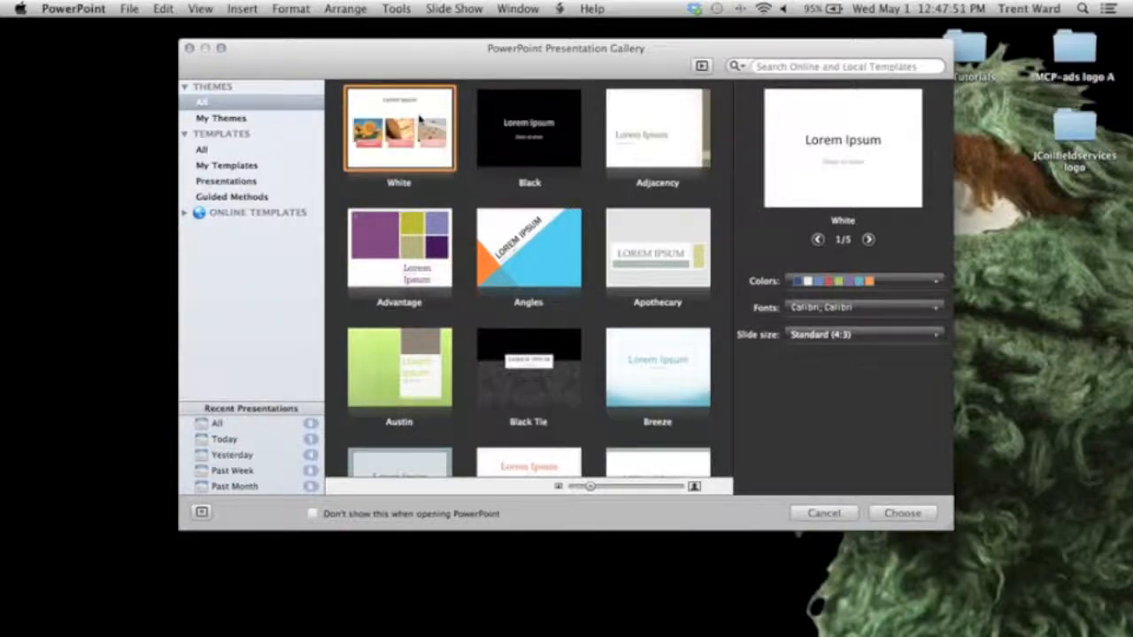
click(889, 513)
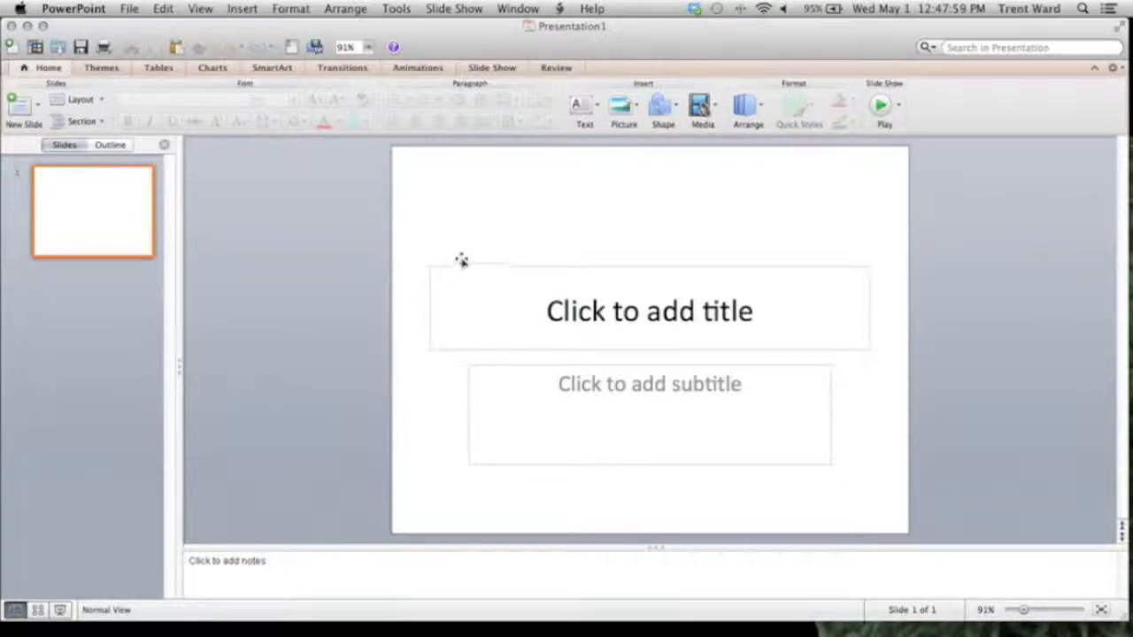
Delete the title and subtitle placeholders so the first slide is blank
click(676, 265)
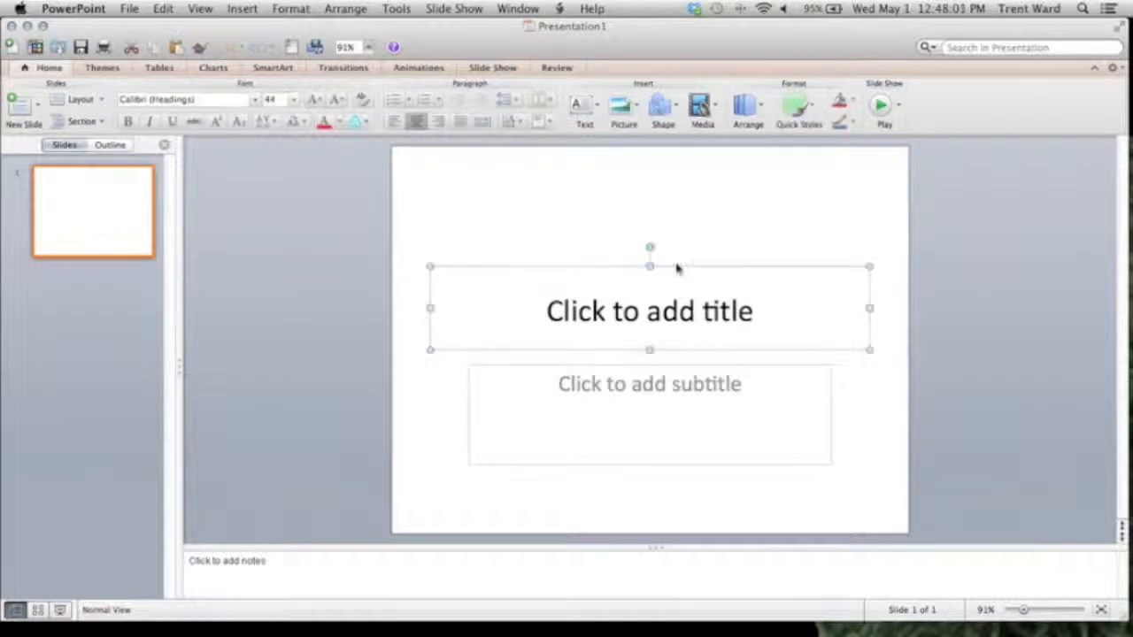
key(Delete)
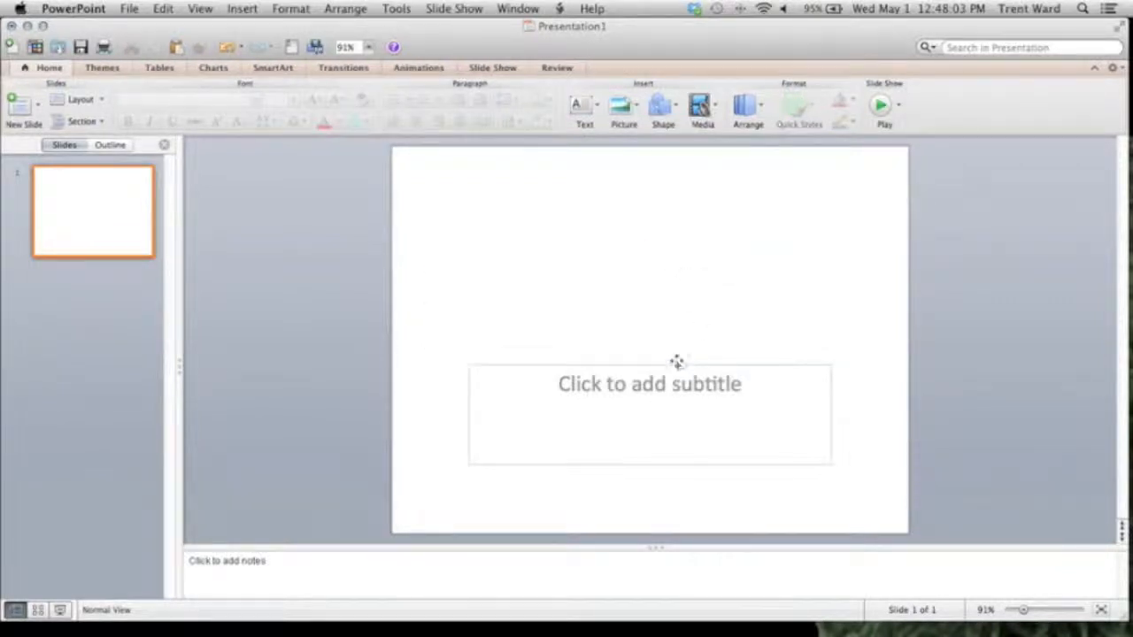
click(677, 365)
key(Delete)
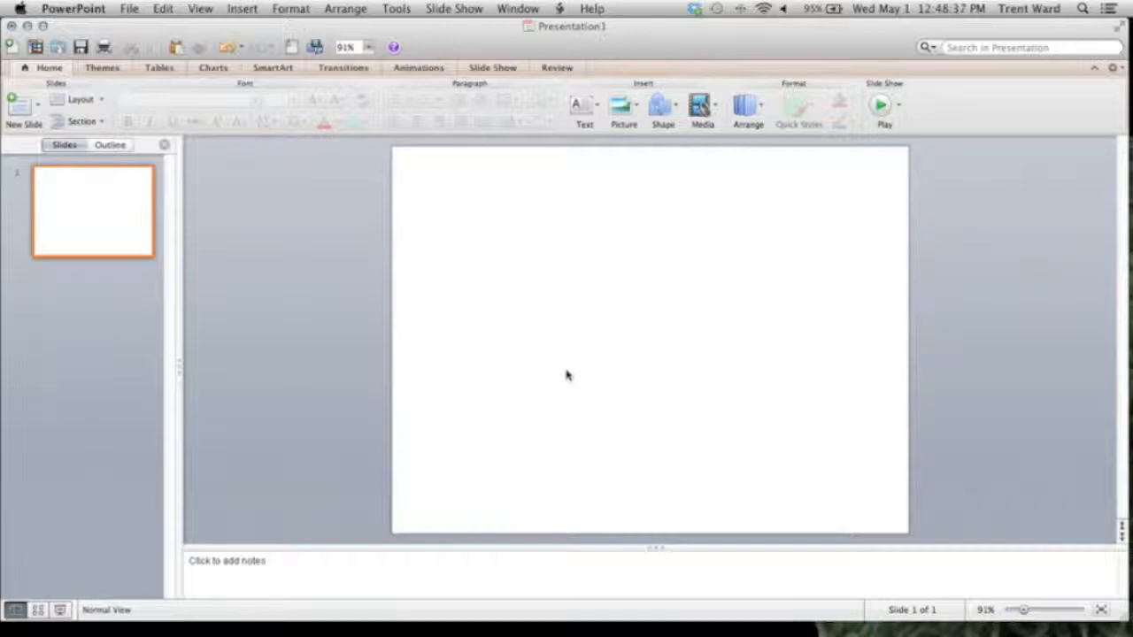
Collapse and restore the ribbon, and examine its Themes, Tables, Charts, SmartArt, Slide Show and Review commands before returning to Home
click(50, 68)
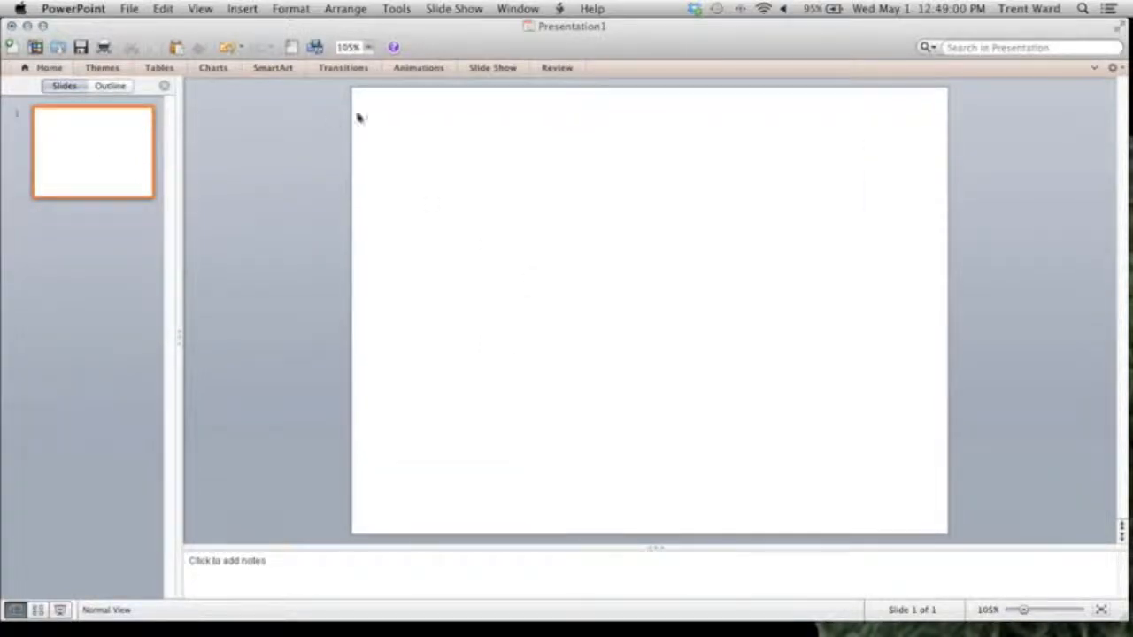
click(49, 68)
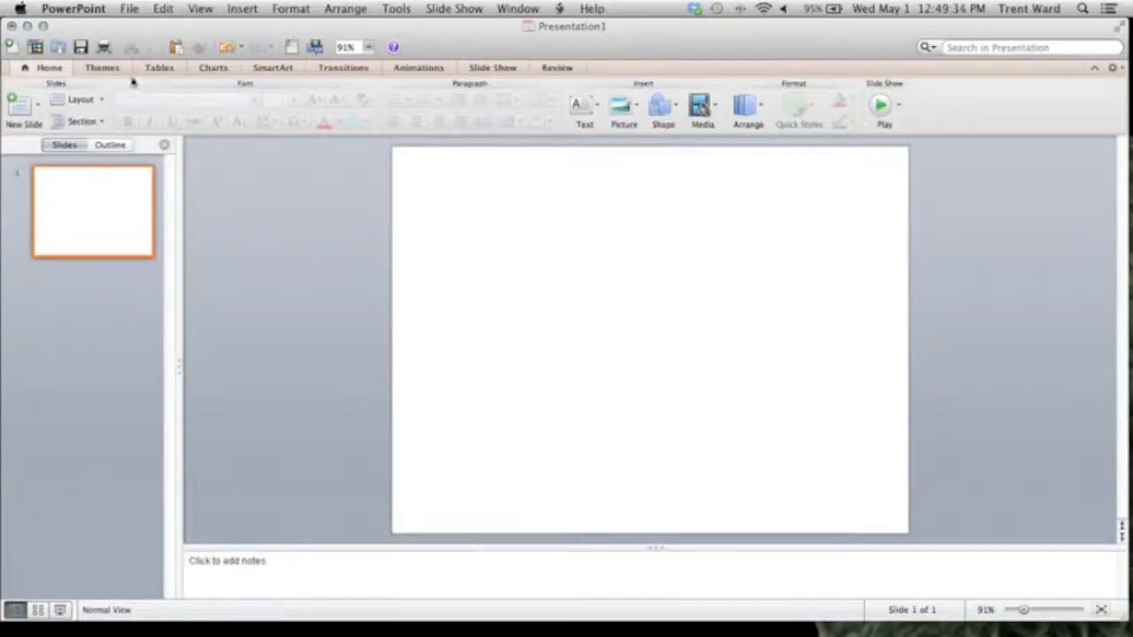
click(124, 71)
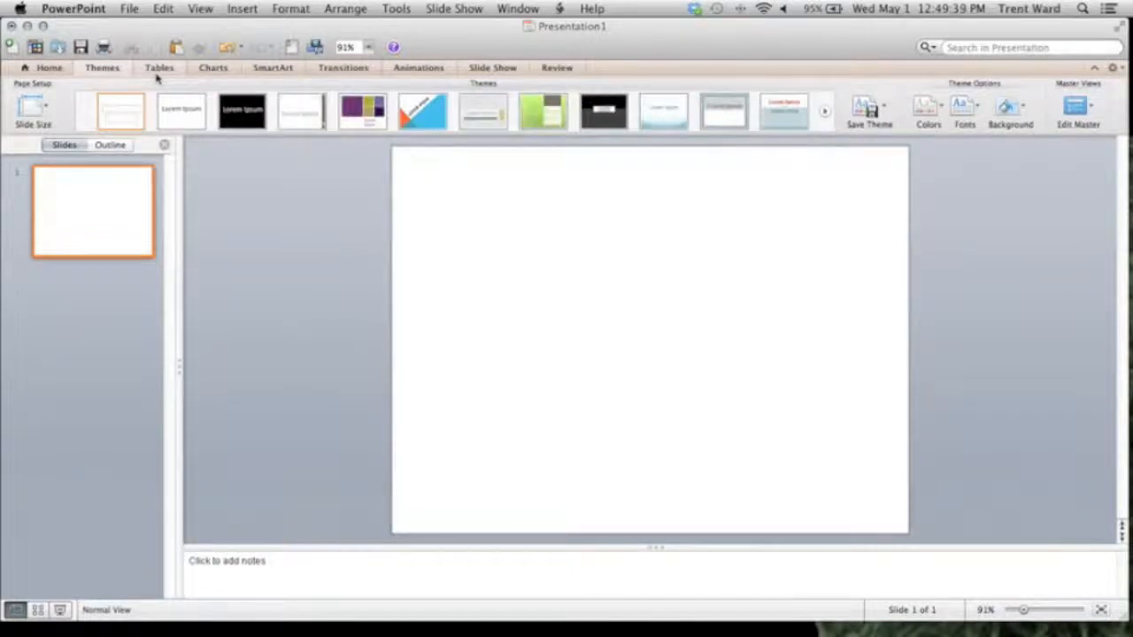
click(159, 71)
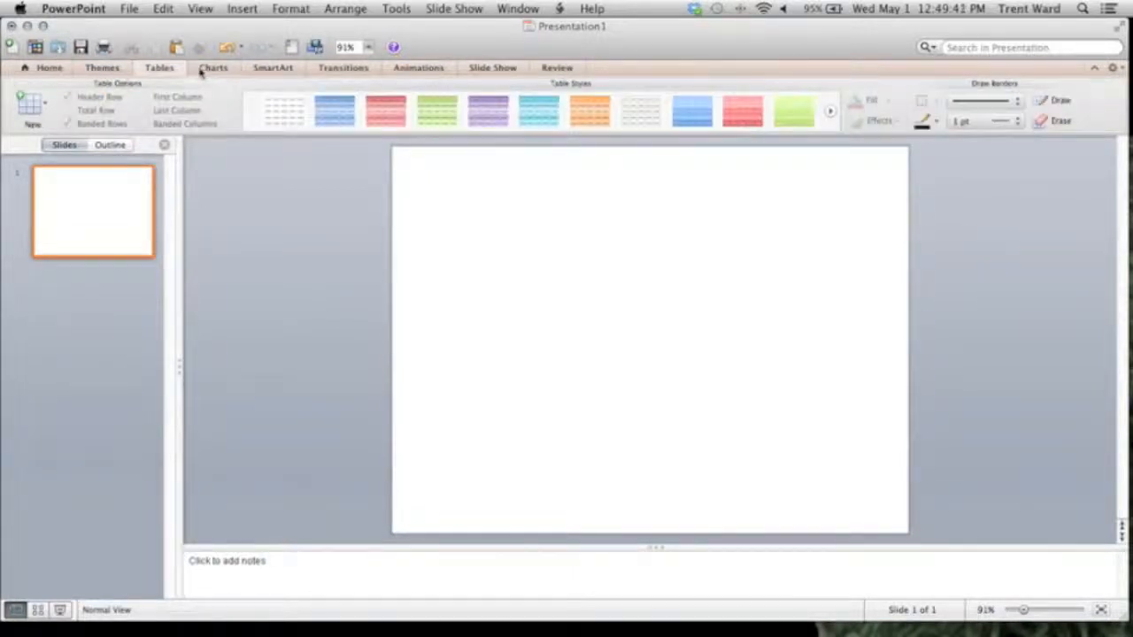
click(211, 71)
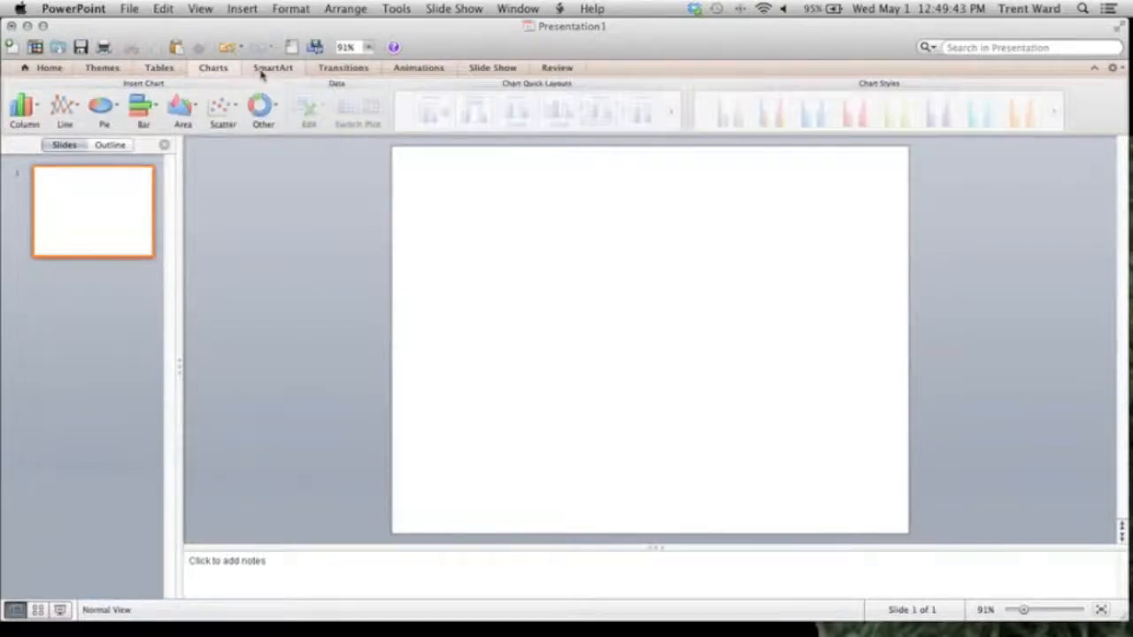
click(265, 71)
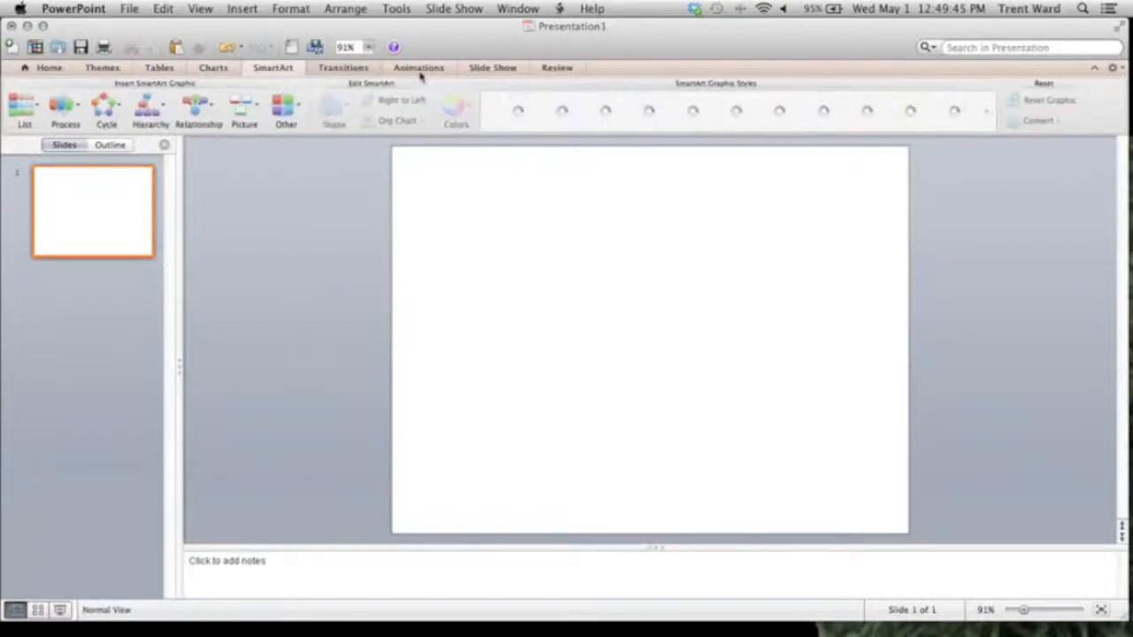
scroll(500, 78, down, 3)
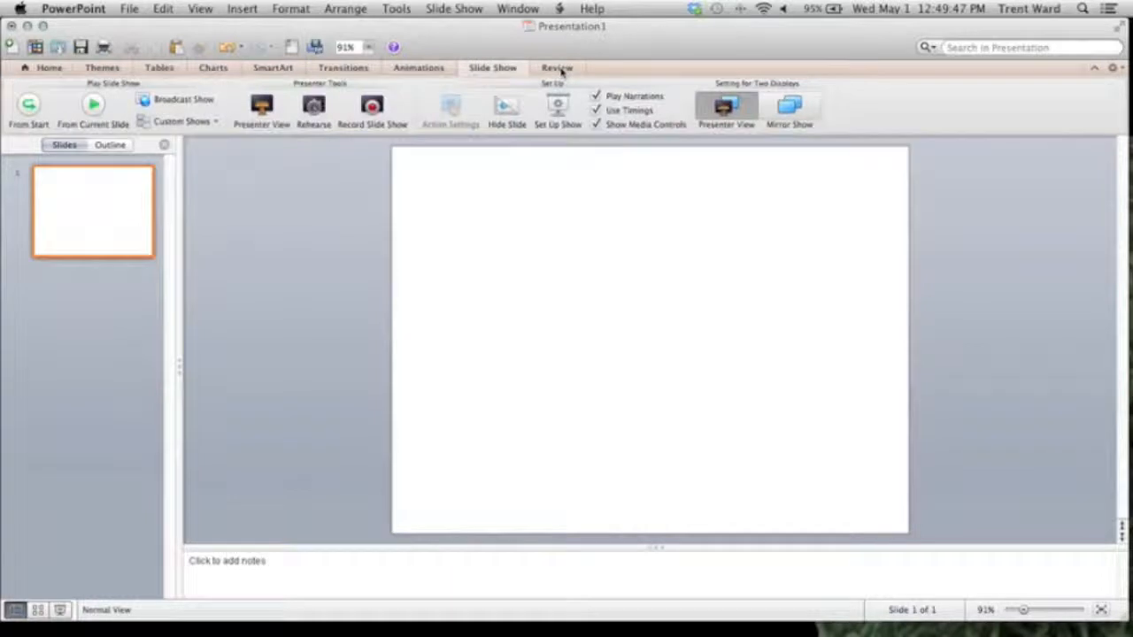
click(558, 69)
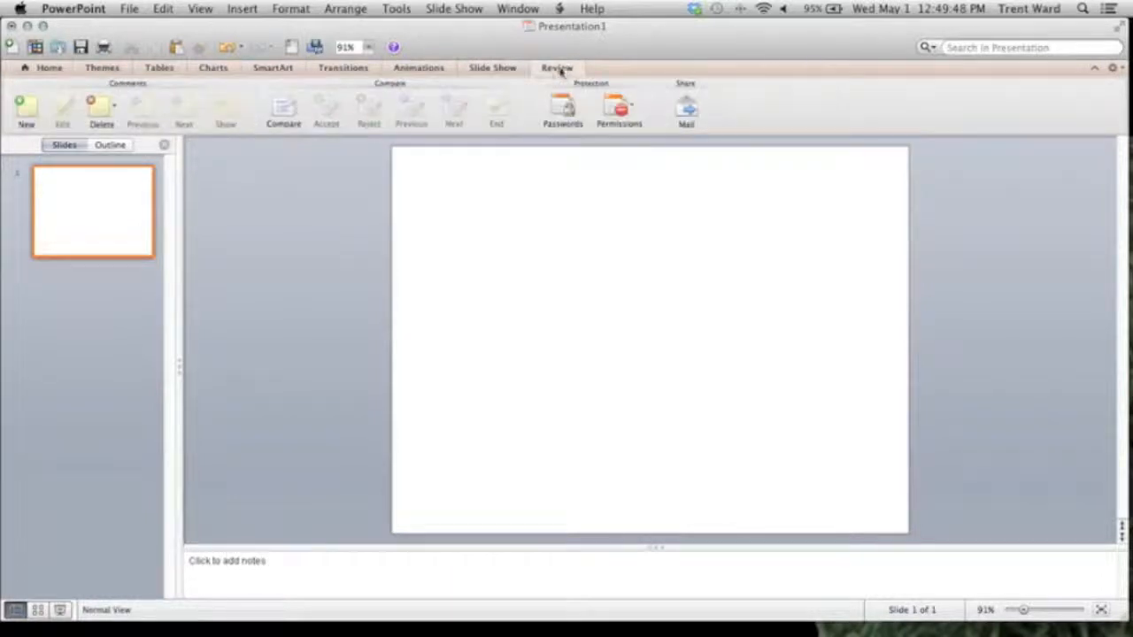
click(49, 69)
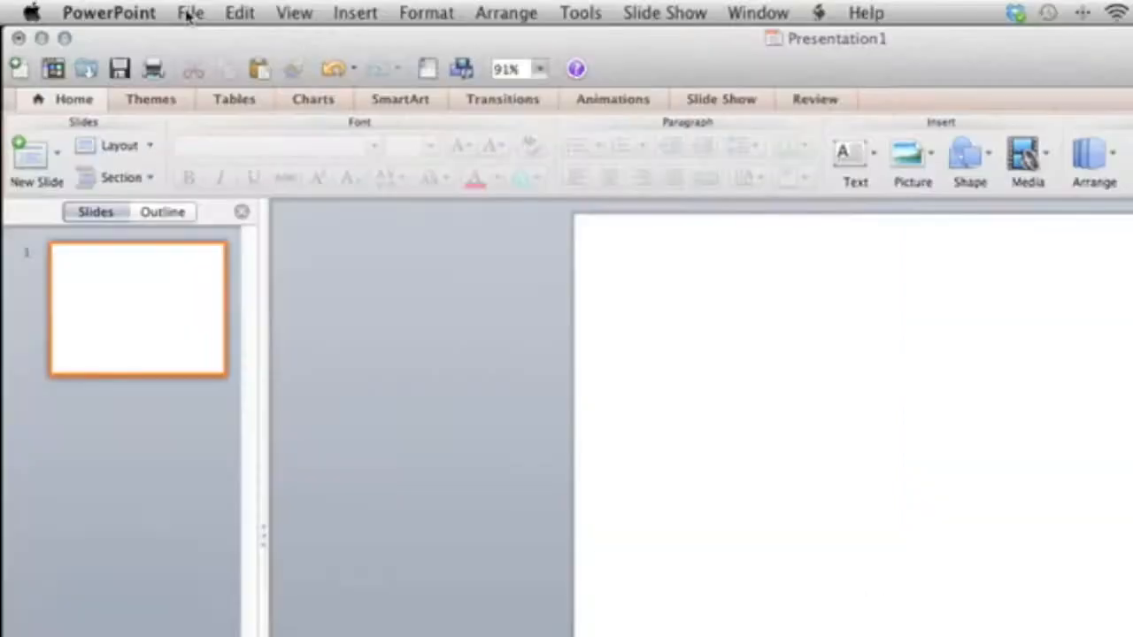
Show the ruler and the static guides in the slide view
click(128, 9)
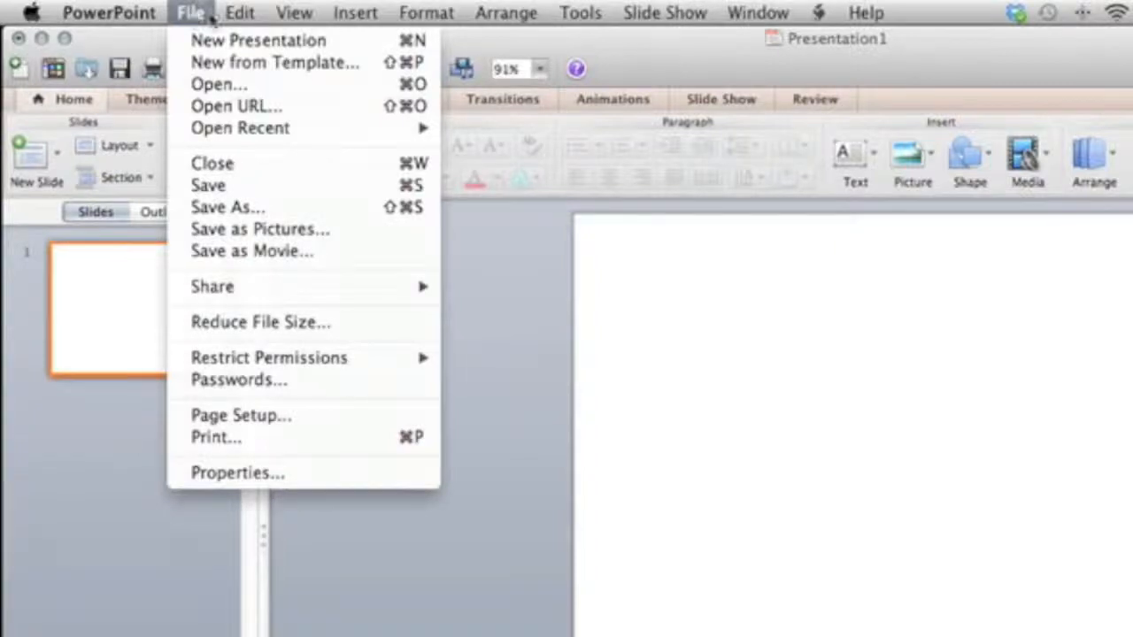
mouse_move(253, 21)
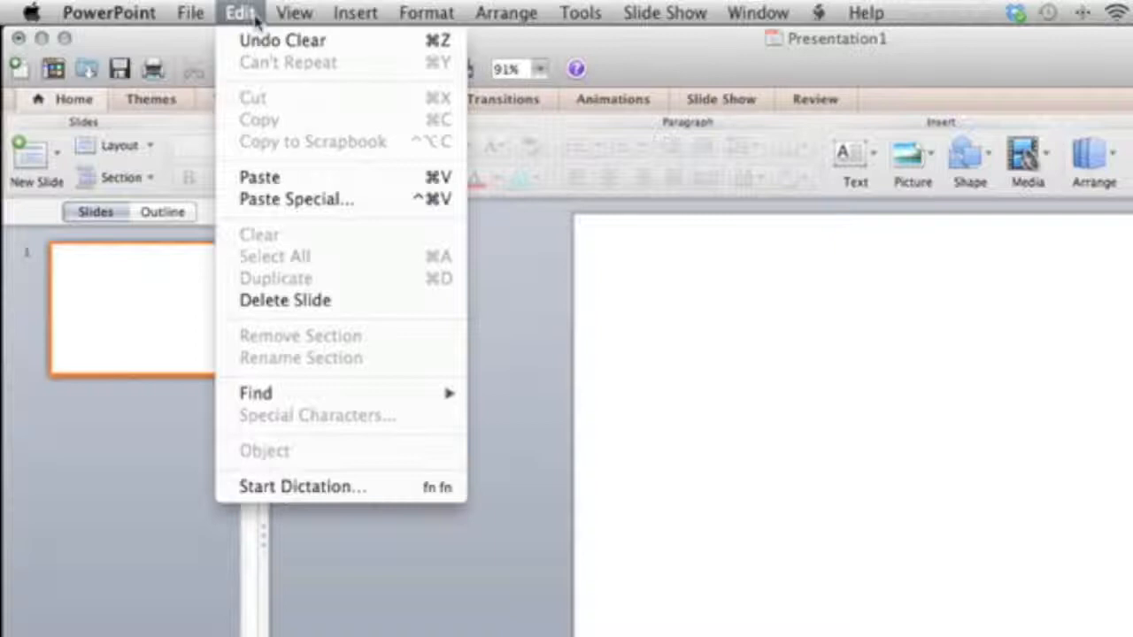
mouse_move(299, 14)
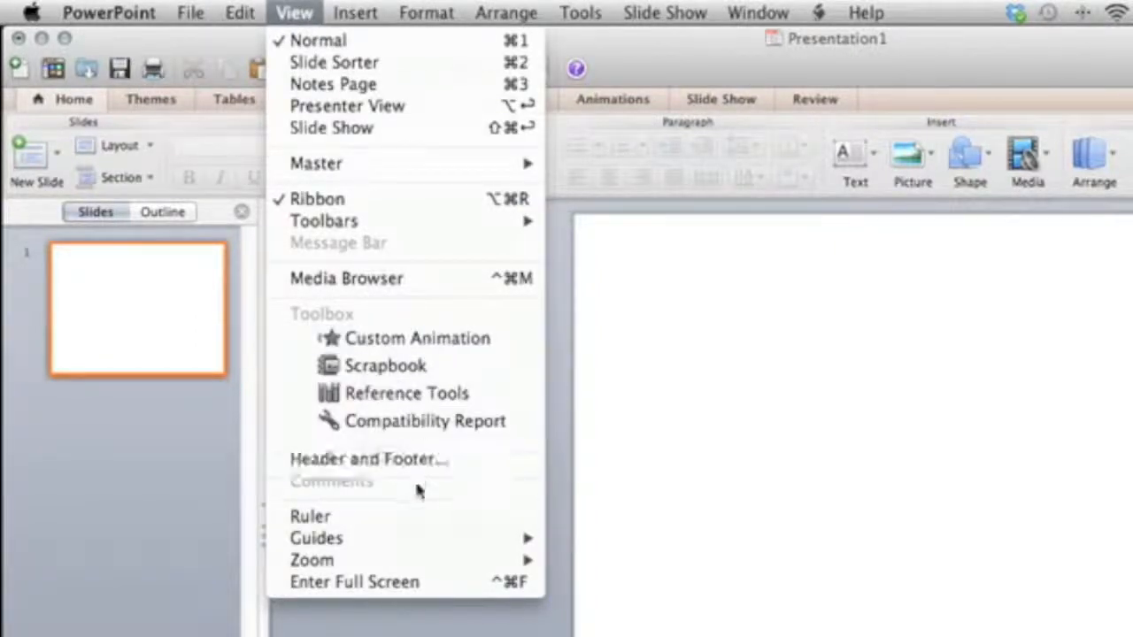
click(410, 520)
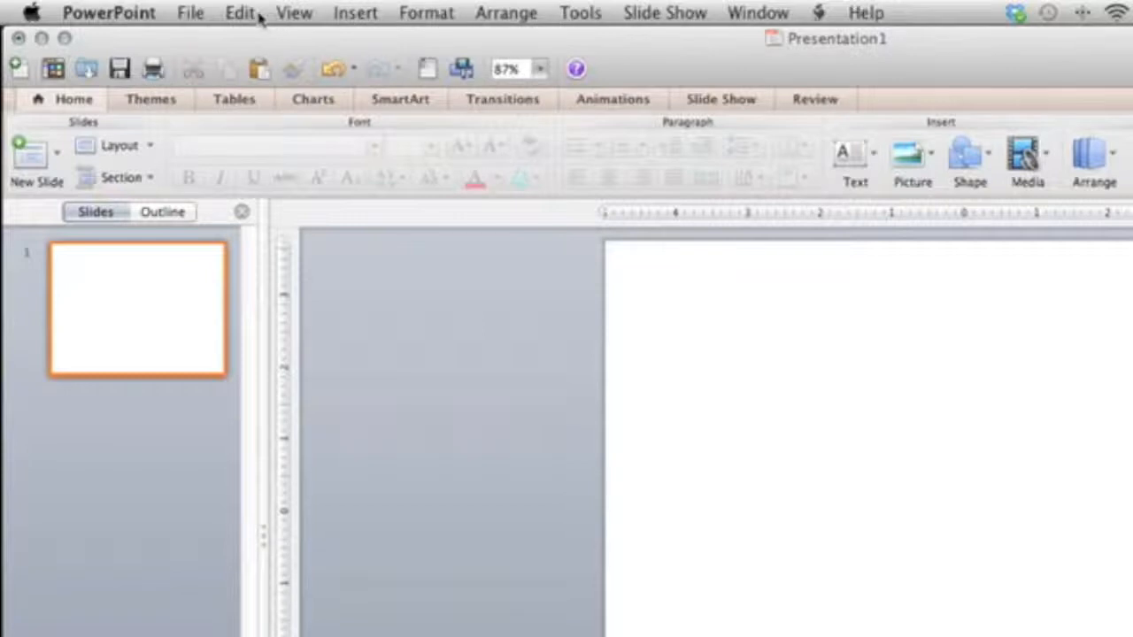
click(296, 14)
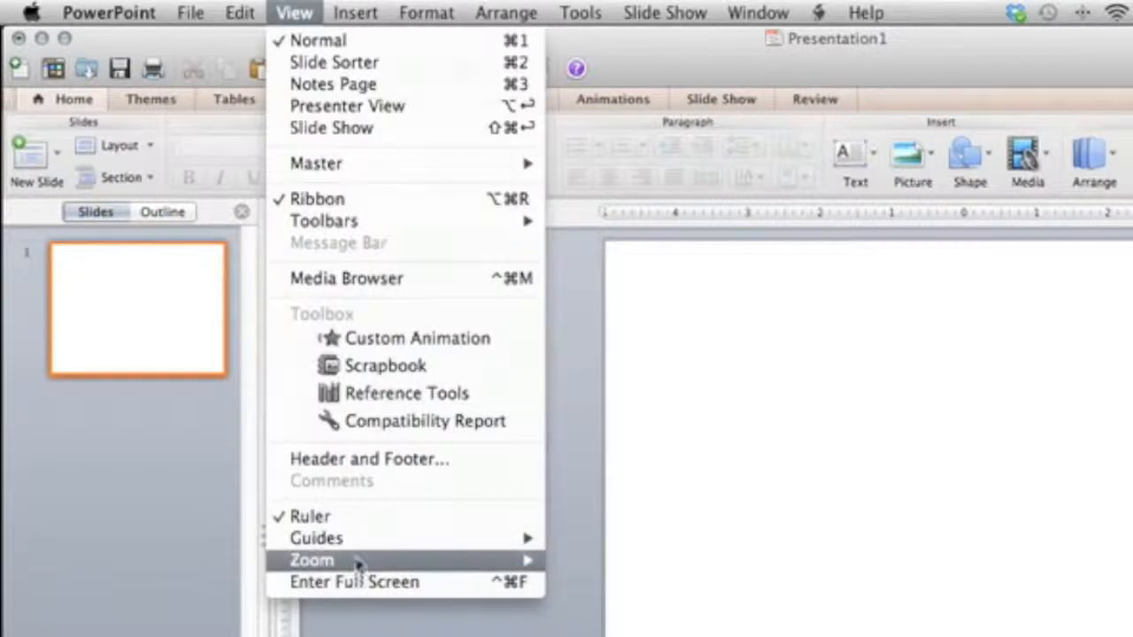
mouse_move(352, 538)
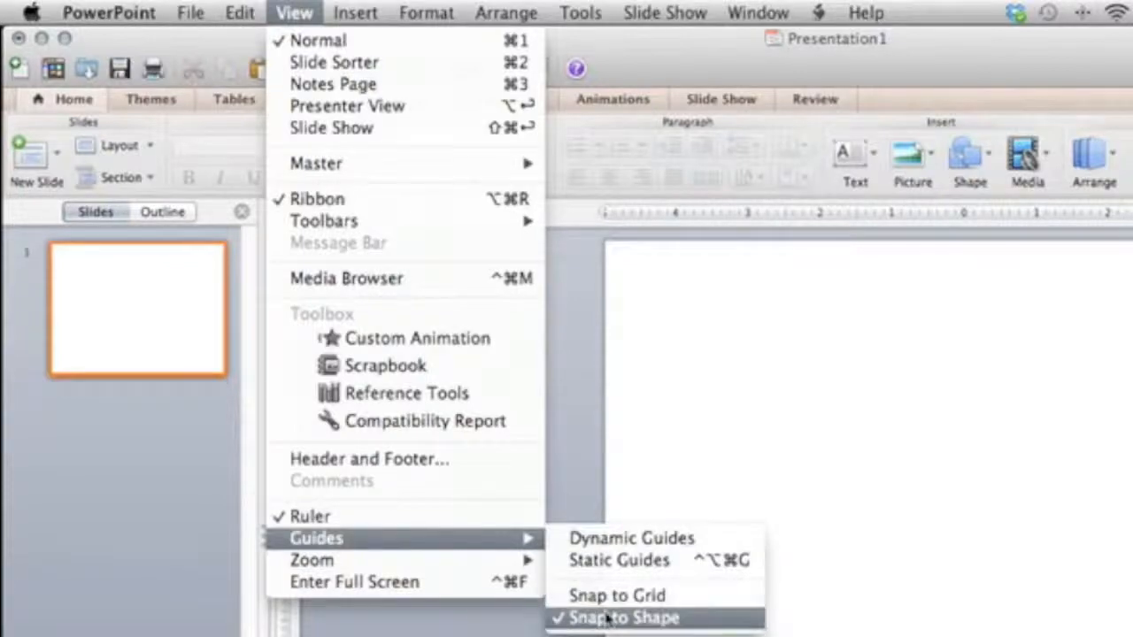
click(619, 560)
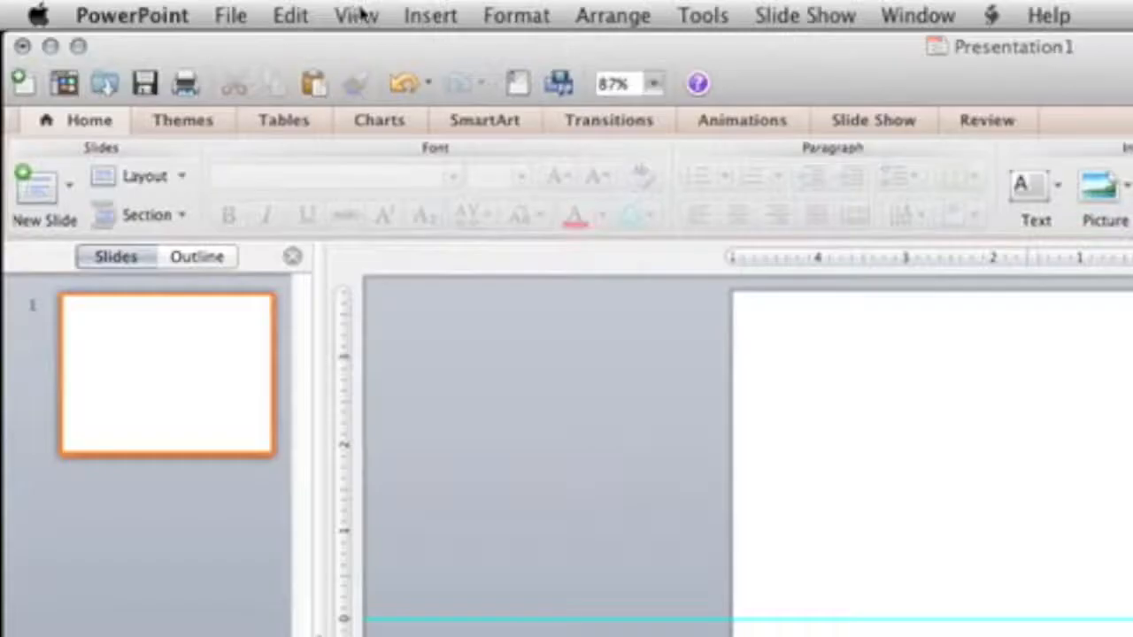
click(246, 9)
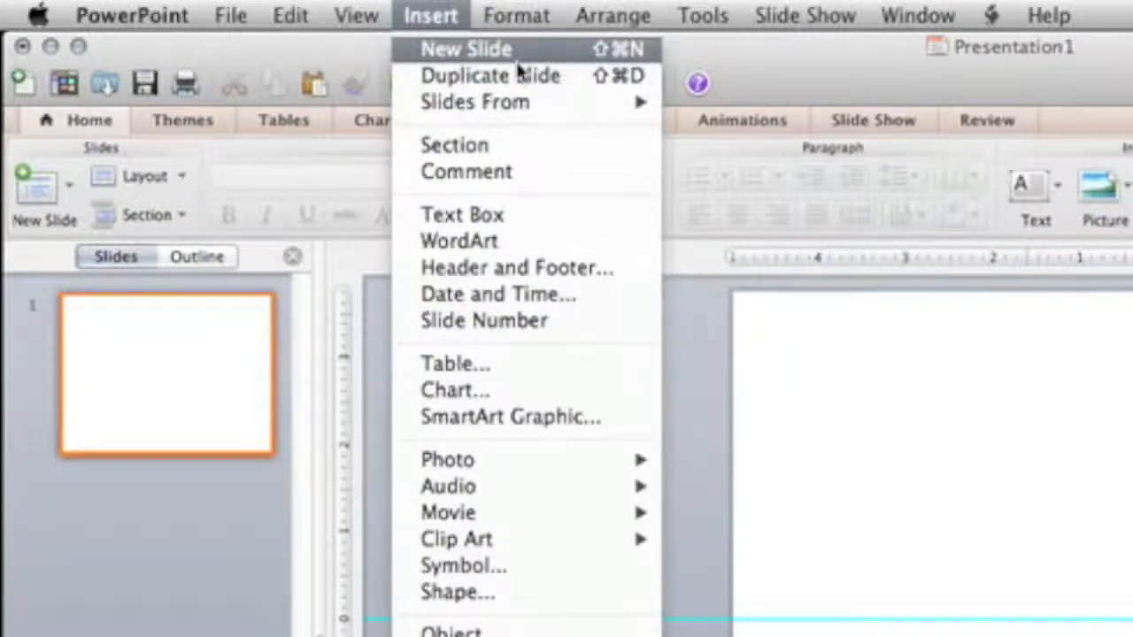
mouse_move(530, 13)
mouse_move(588, 11)
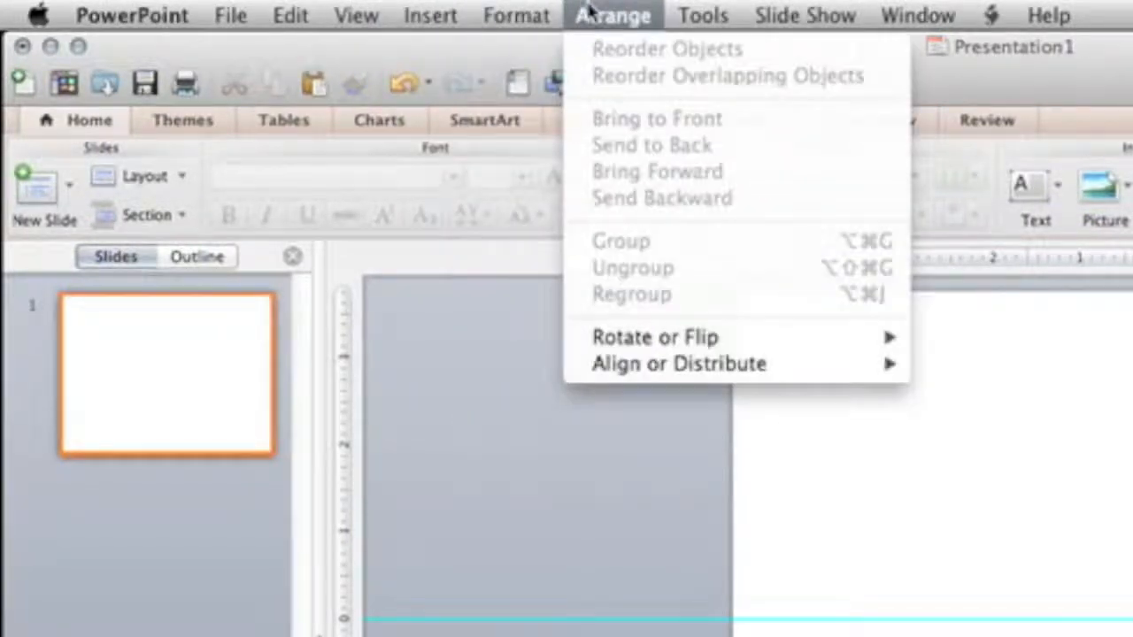
mouse_move(946, 22)
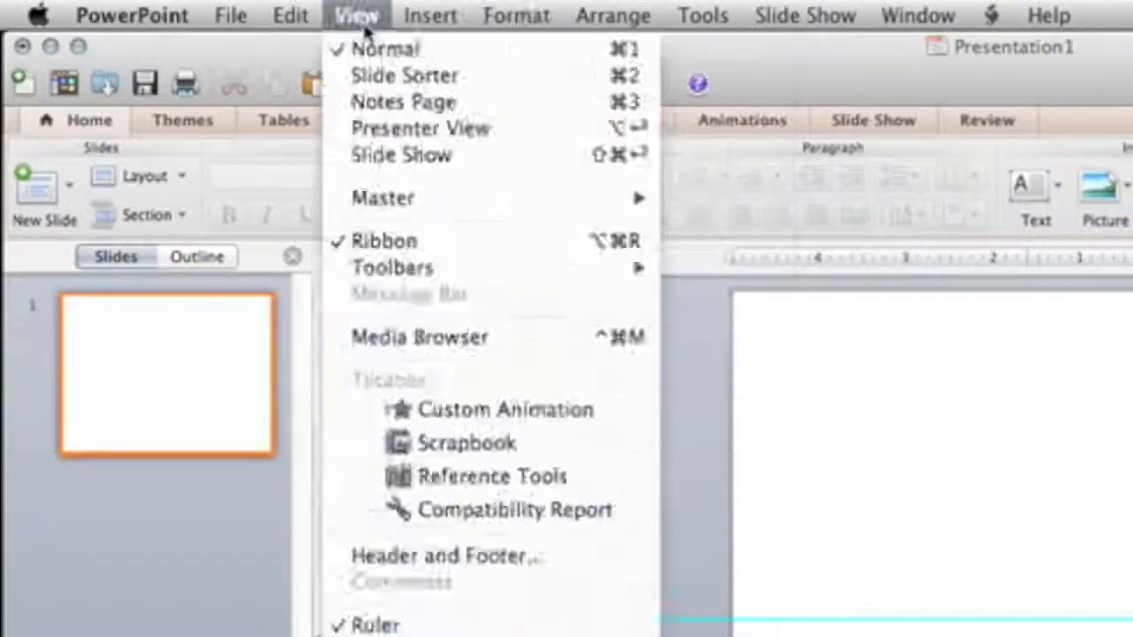
mouse_move(290, 15)
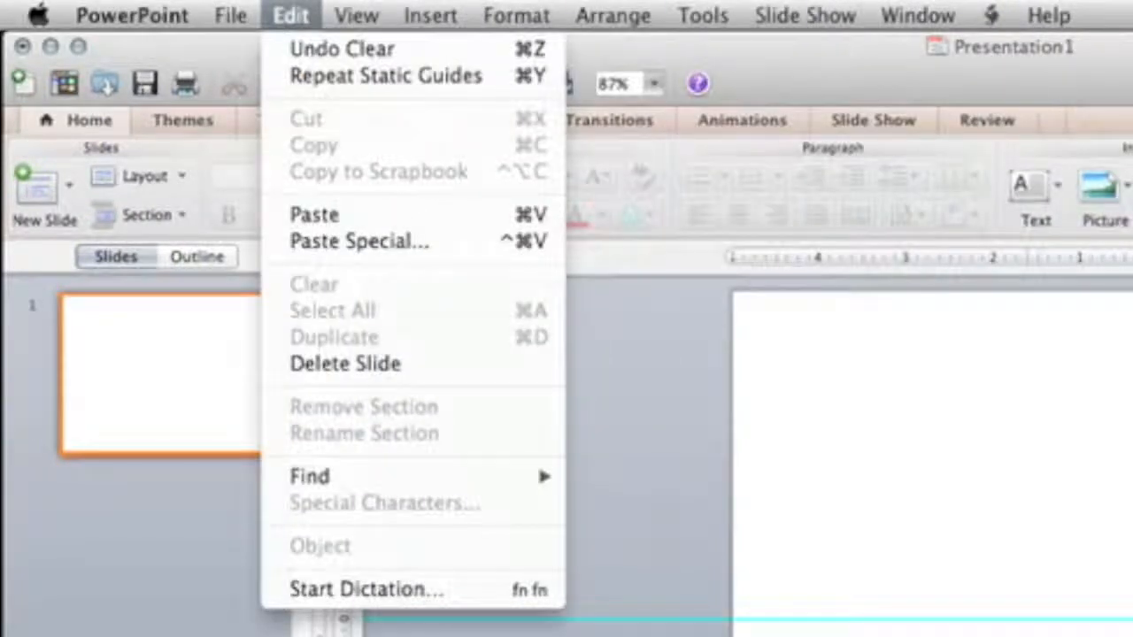
click(659, 55)
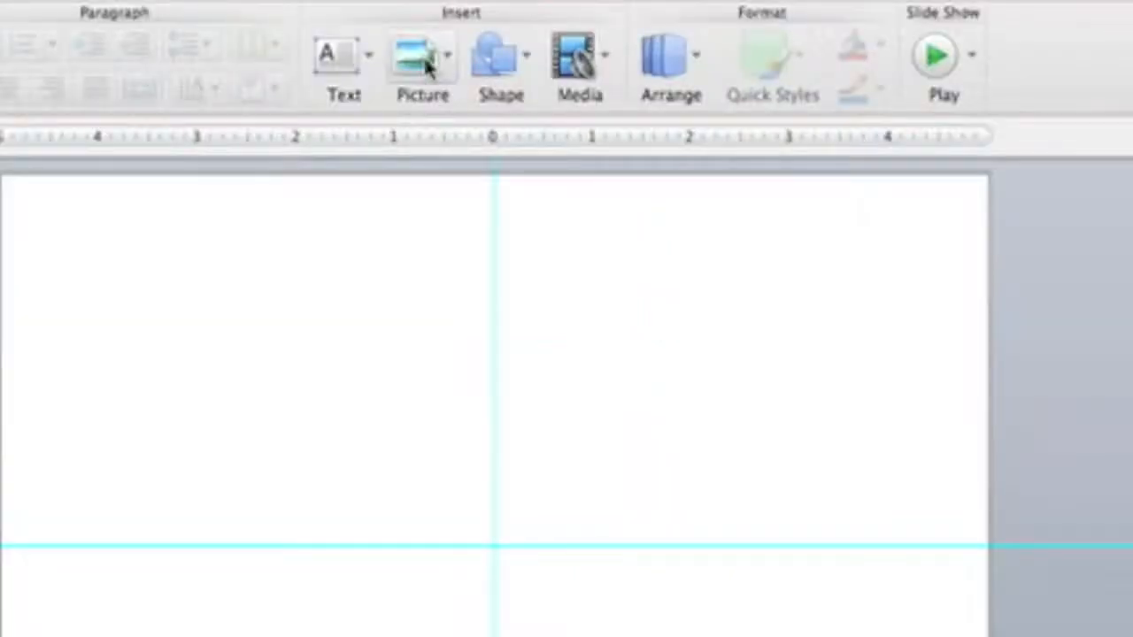
Insert a text box about 6 inches wide near the slide's upper-left corner, enter "Hello" in it and deselect it
click(367, 60)
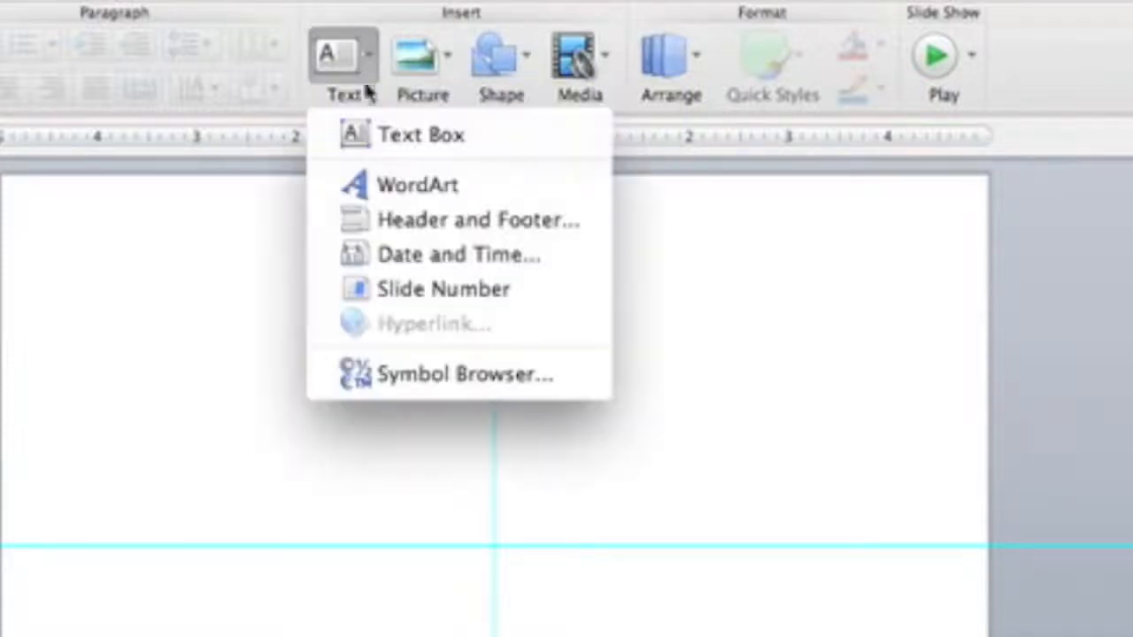
click(383, 139)
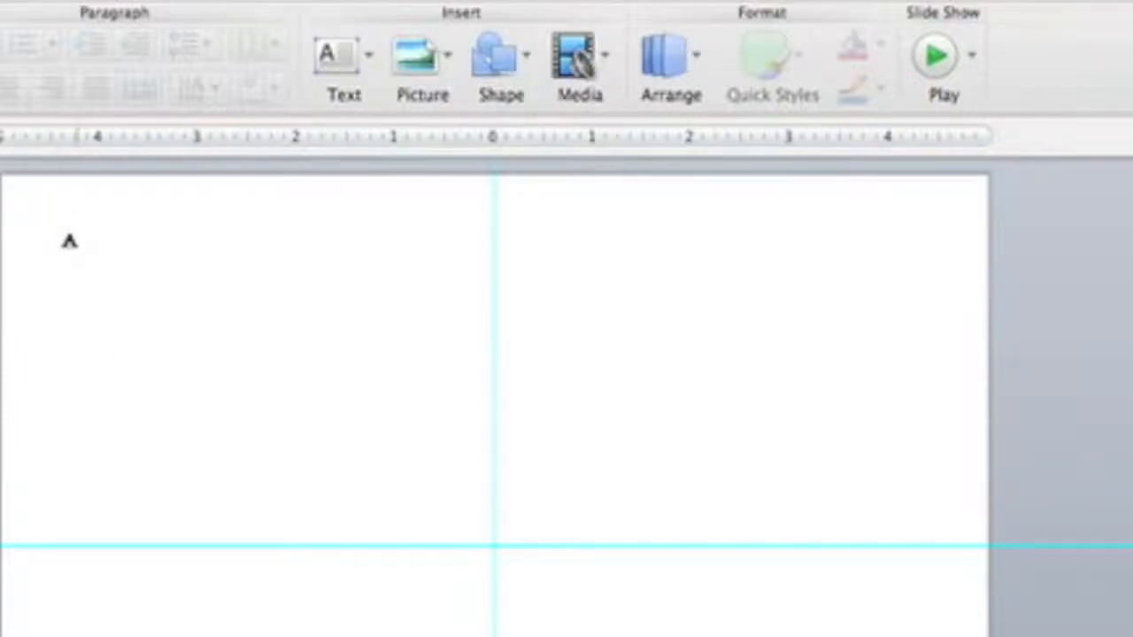
drag(80, 247, 658, 379)
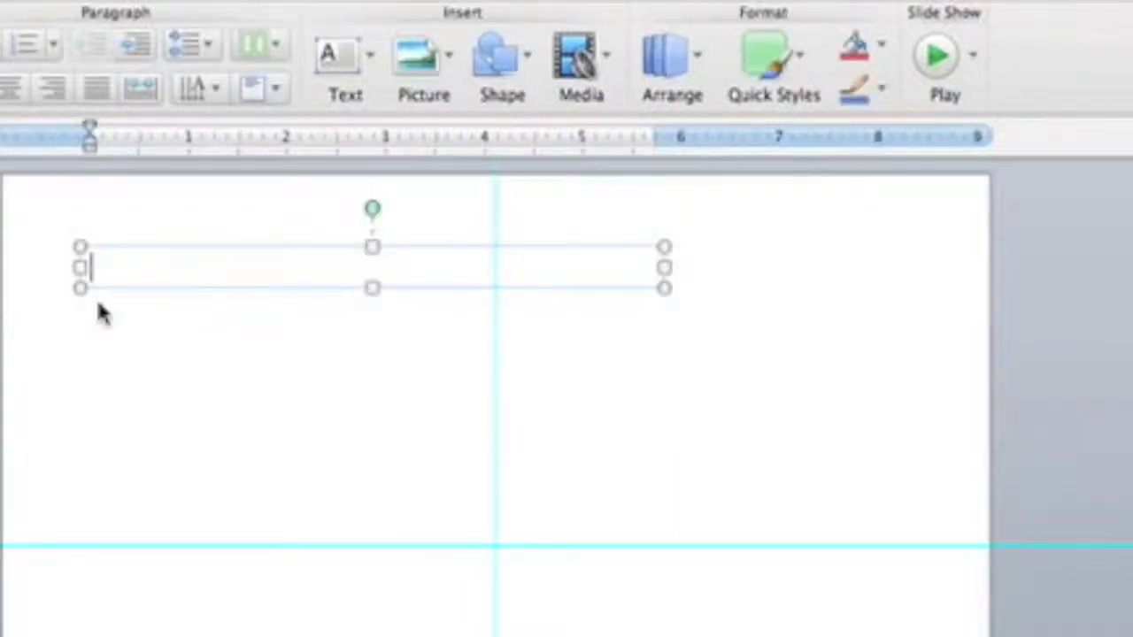
text(Hello)
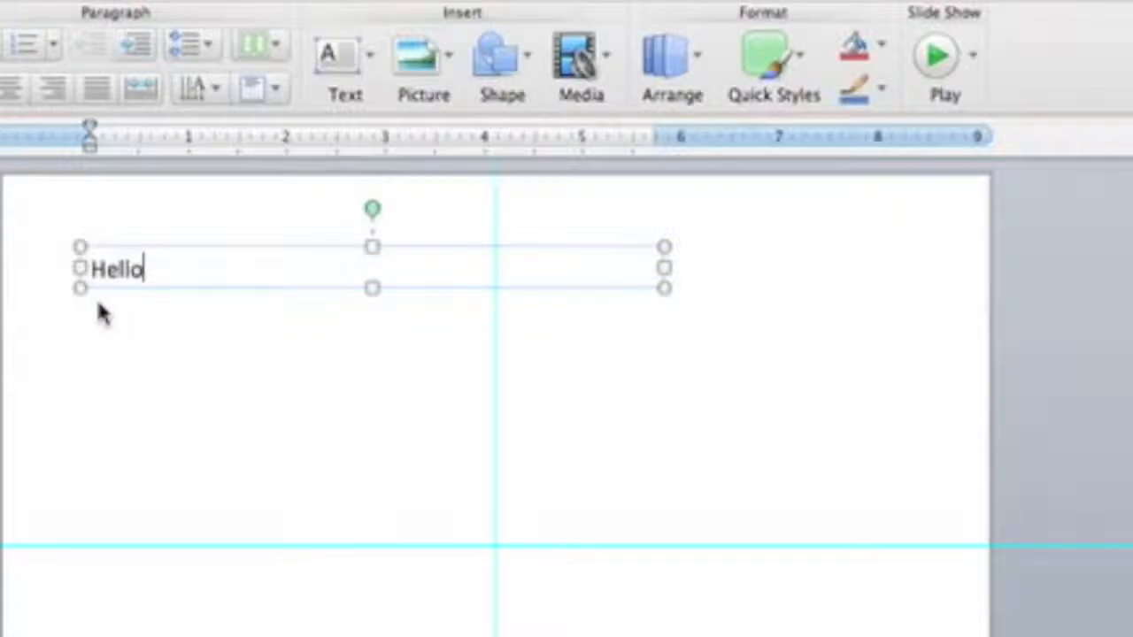
key(Return)
key(Return)
key(BackSpace)
key(BackSpace)
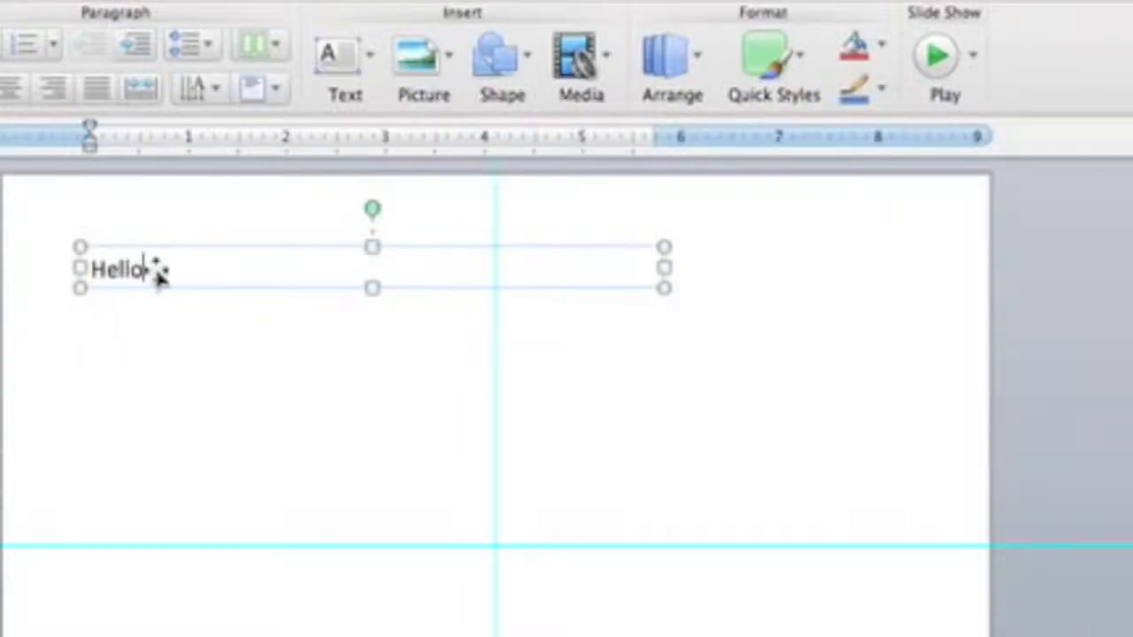
click(171, 309)
click(162, 281)
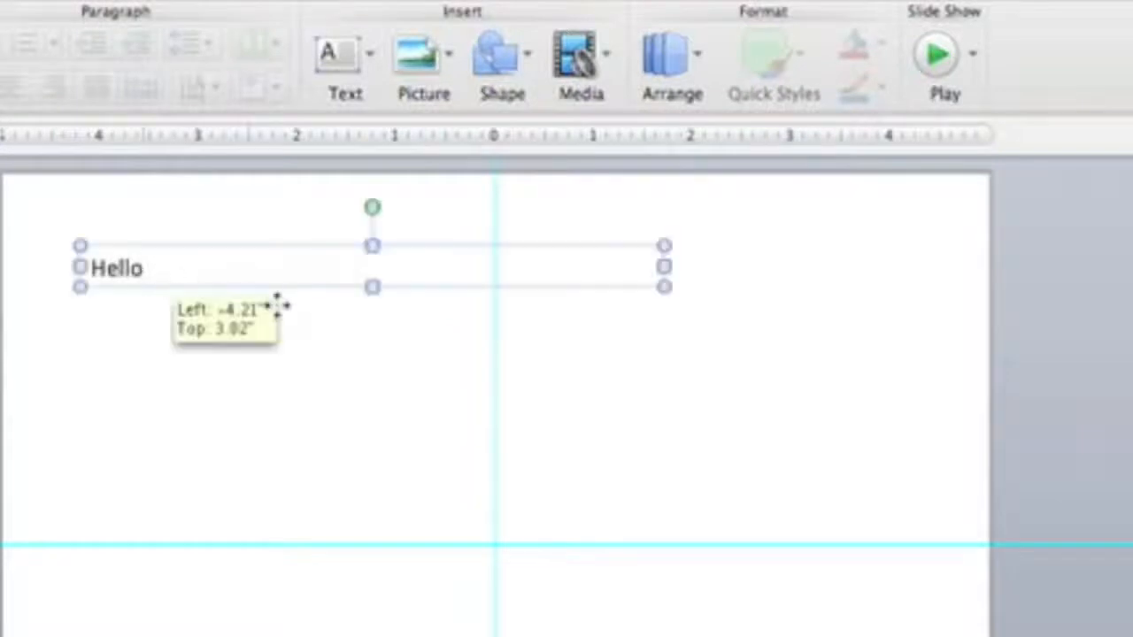
click(164, 364)
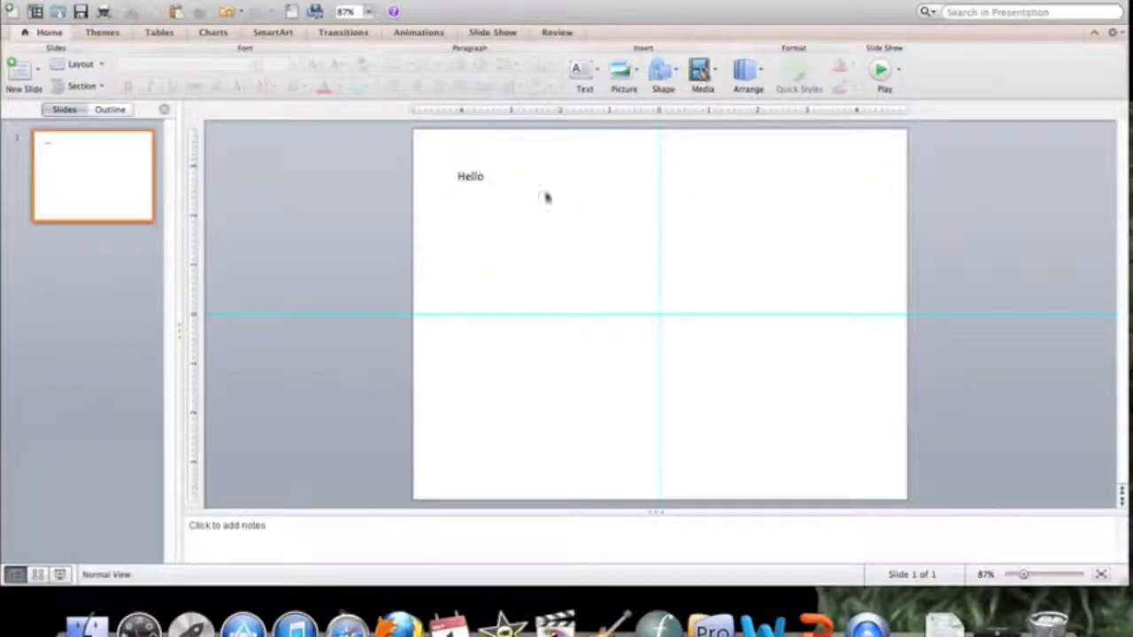
Select the "Hello" text box, shift it slightly, and examine its font-size commands and its shape, text-style and size formatting options
click(478, 175)
drag(477, 166, 528, 210)
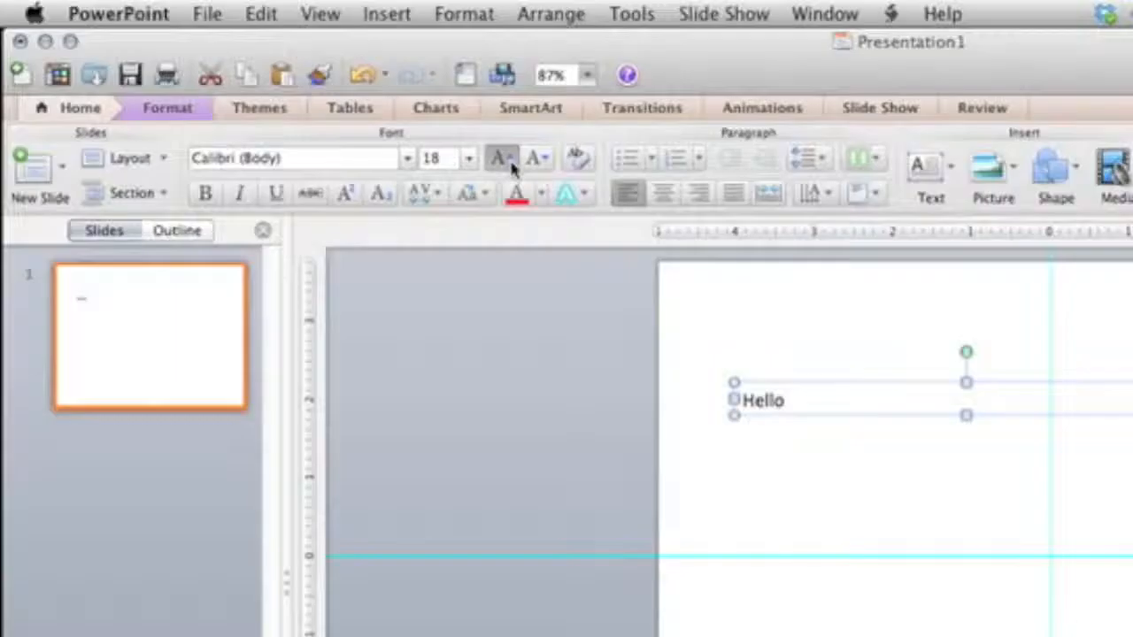
click(315, 64)
click(333, 65)
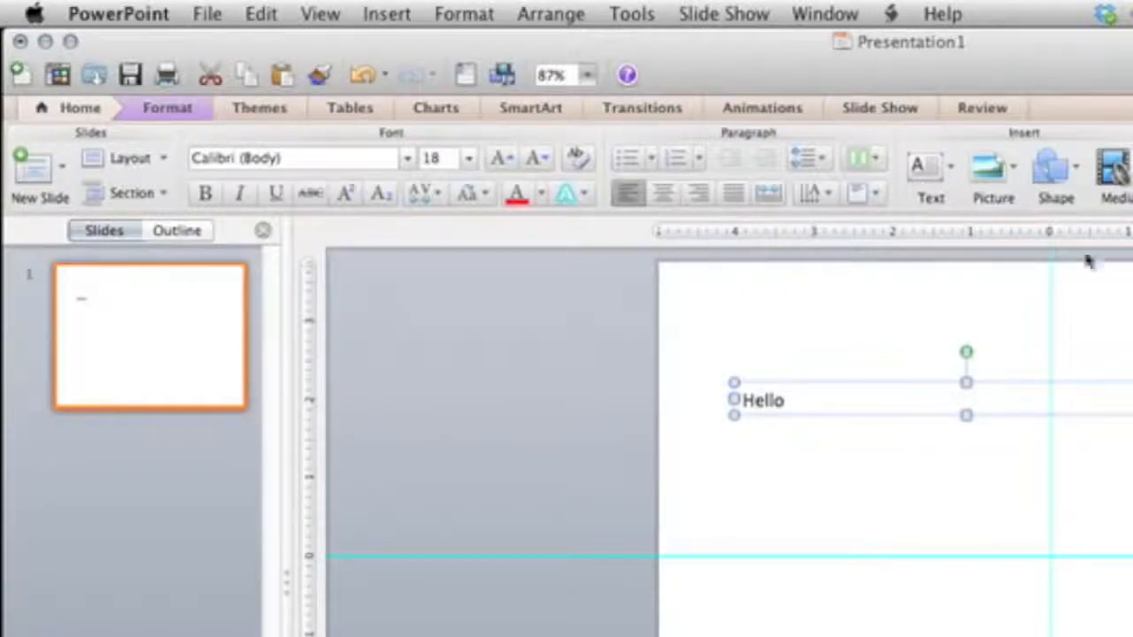
click(166, 109)
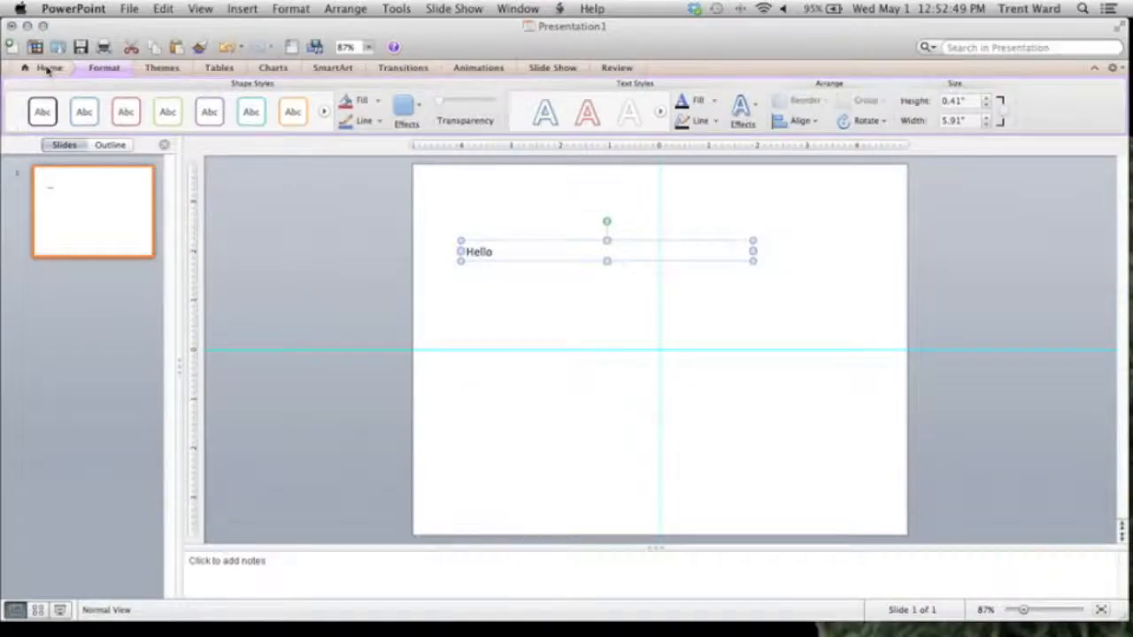
click(49, 69)
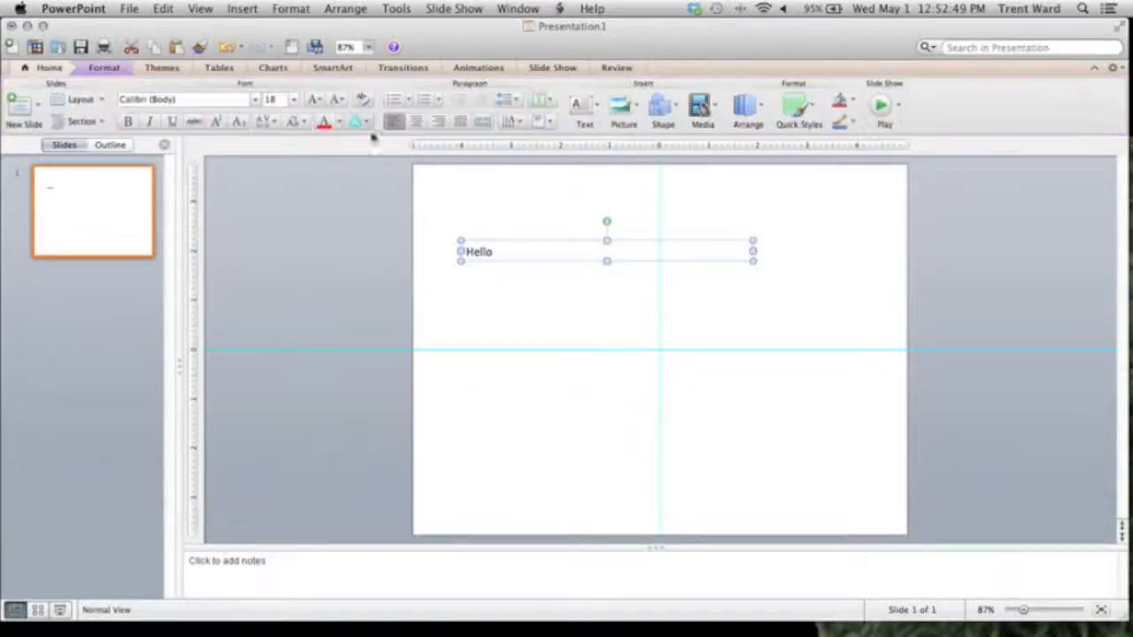
Move the "Hello" text box close to the slide's upper-left corner and deselect it
click(554, 229)
drag(540, 241, 476, 187)
click(584, 284)
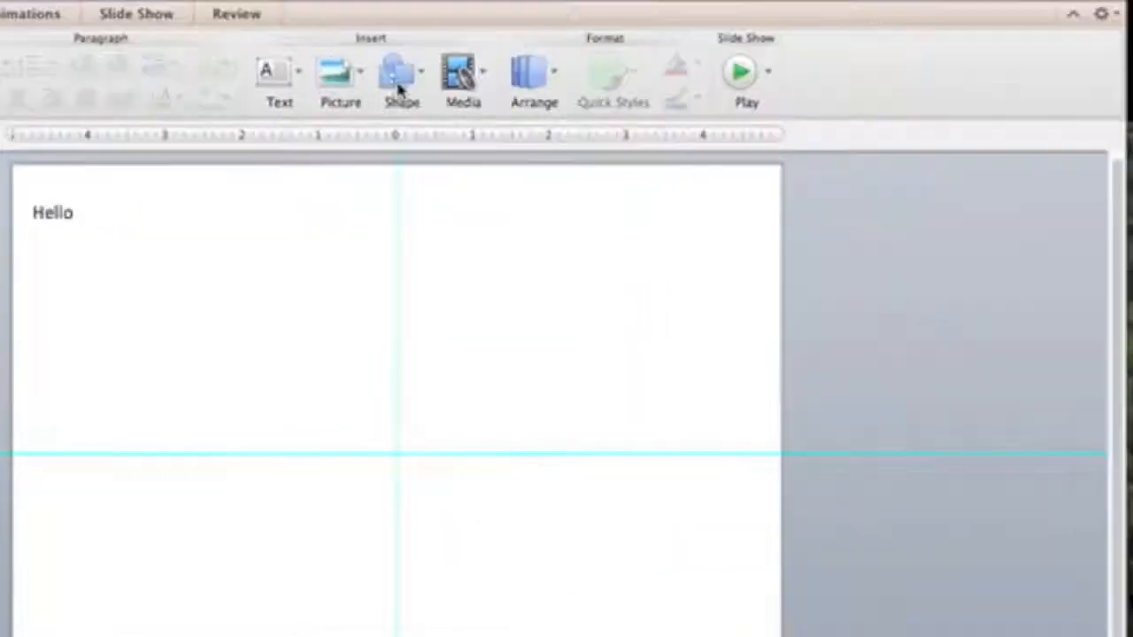
Examine the available clip art images in the media browser without inserting one, and close the browser
click(340, 78)
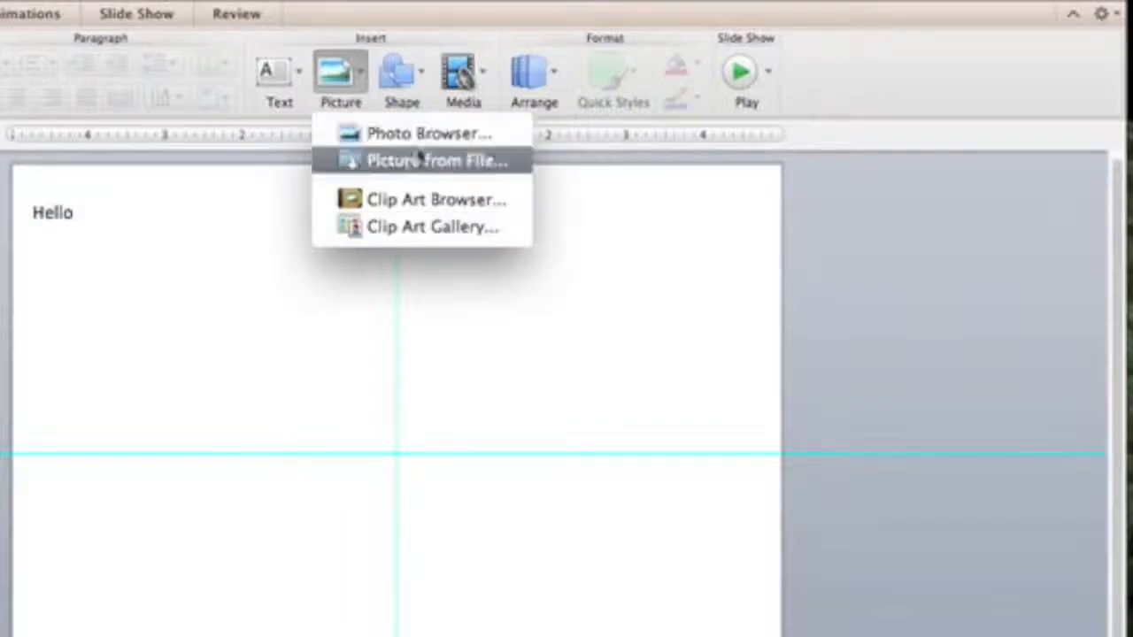
click(429, 226)
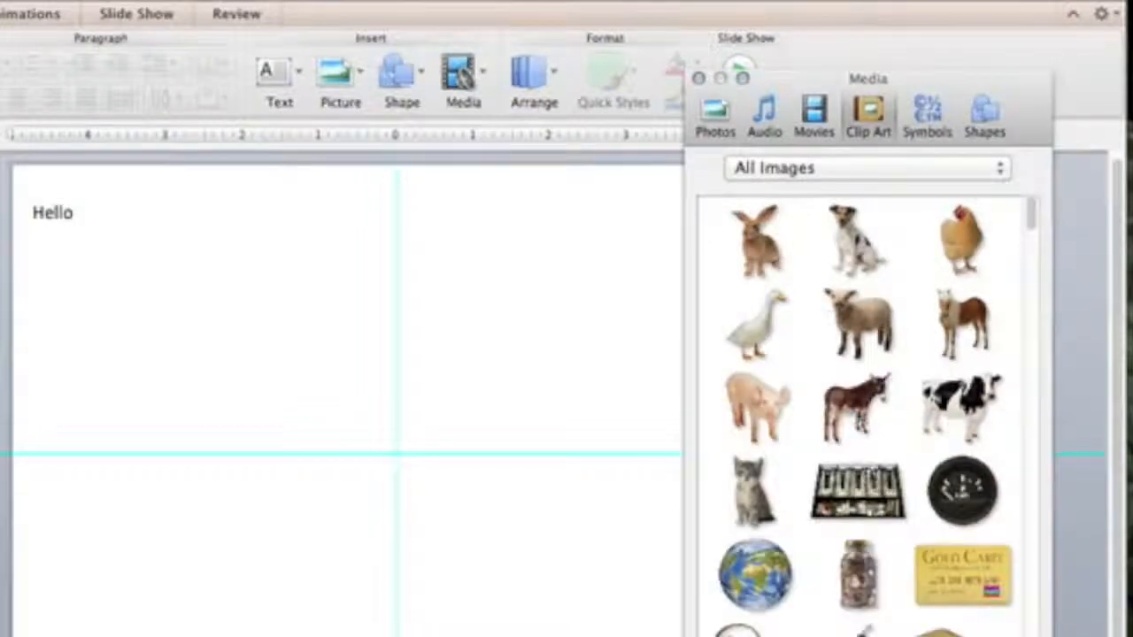
scroll(904, 542, down, 3)
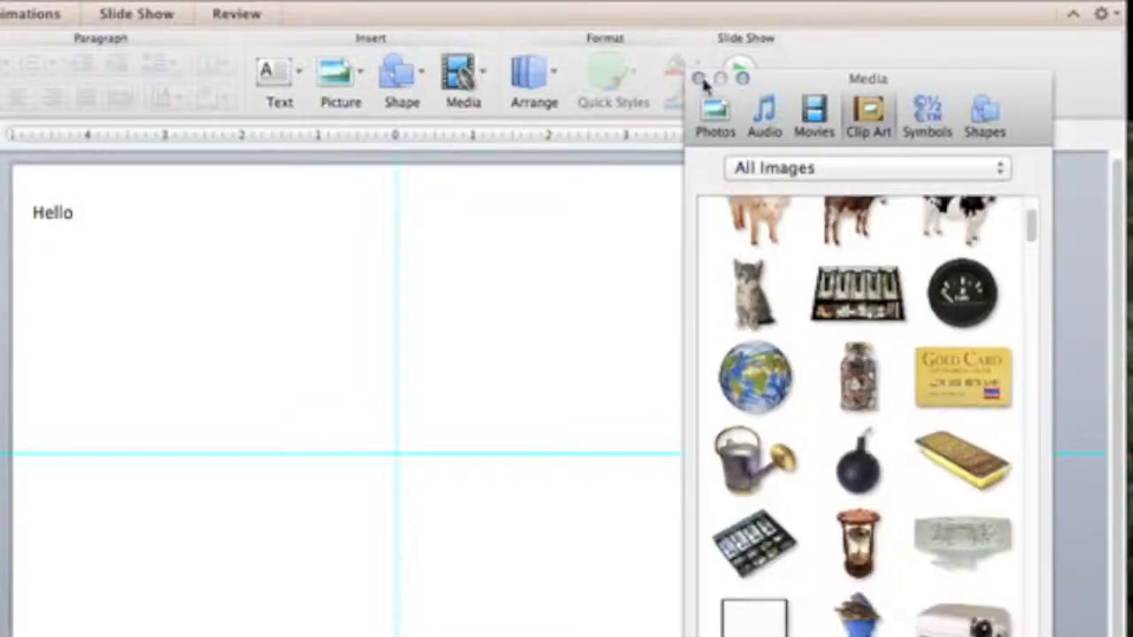
click(698, 78)
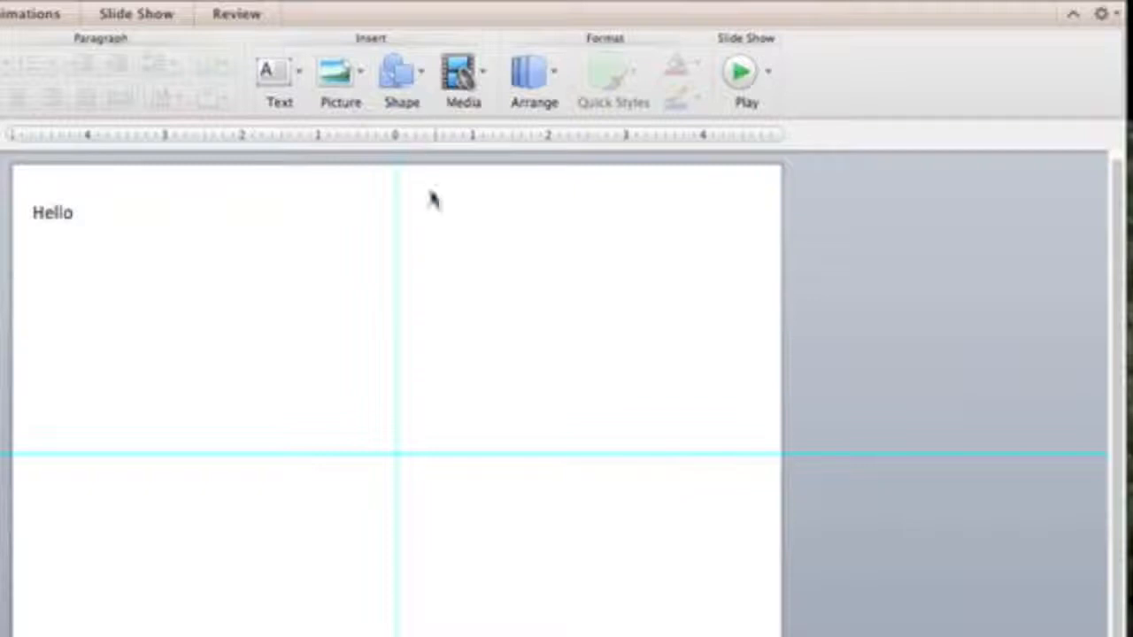
Look through the Documents folder and the Photos library for a picture file to insert, and cancel without inserting one
click(354, 63)
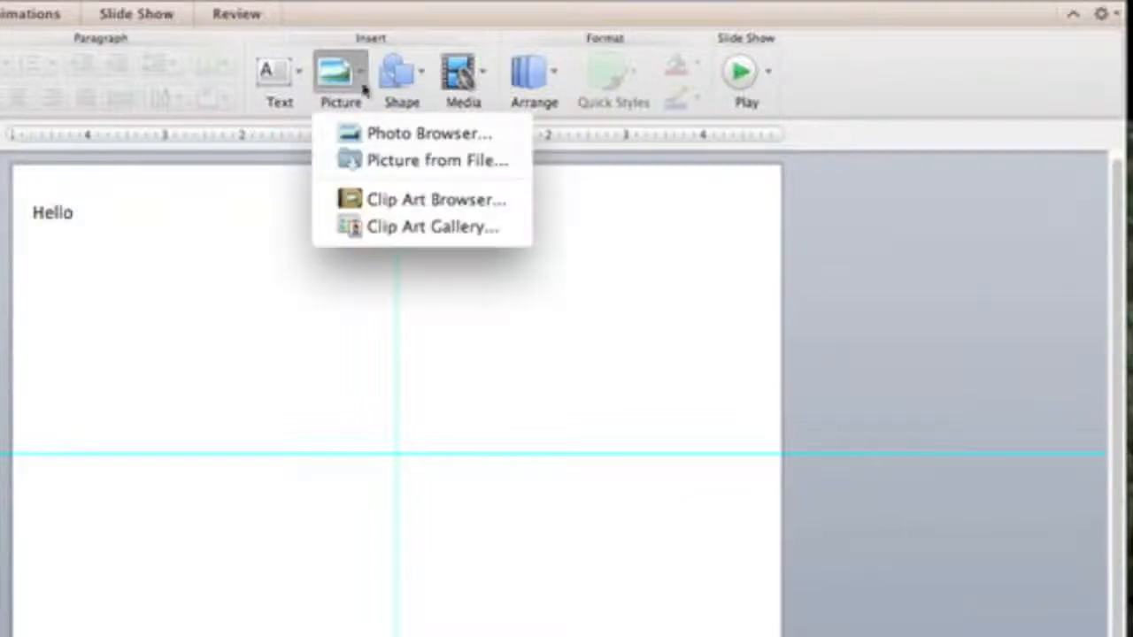
click(451, 160)
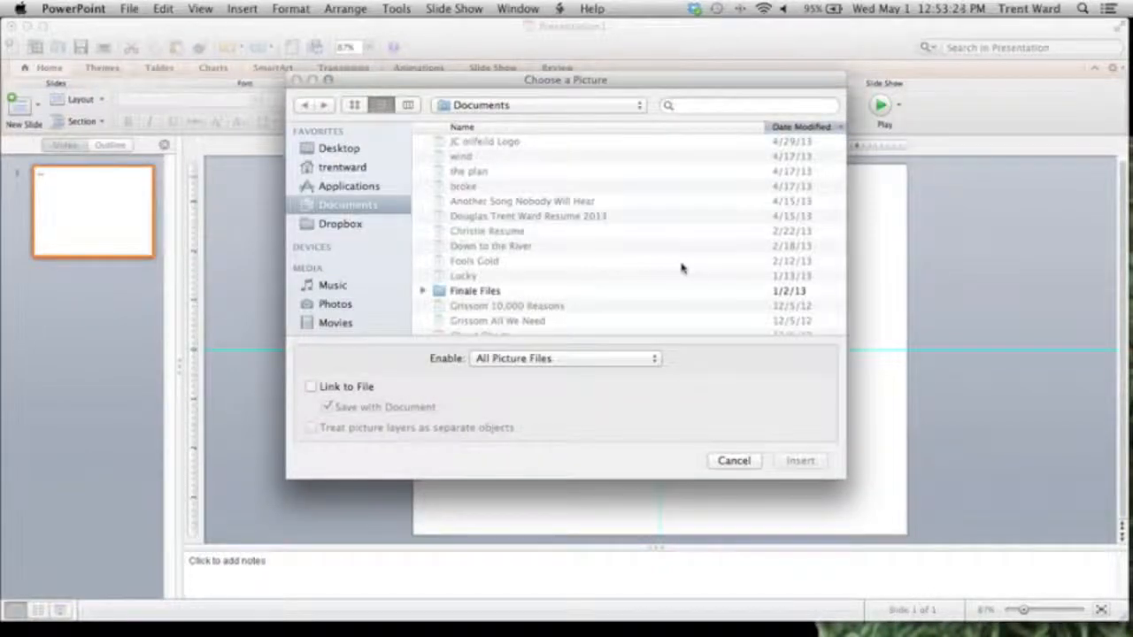
scroll(538, 246, down, 5)
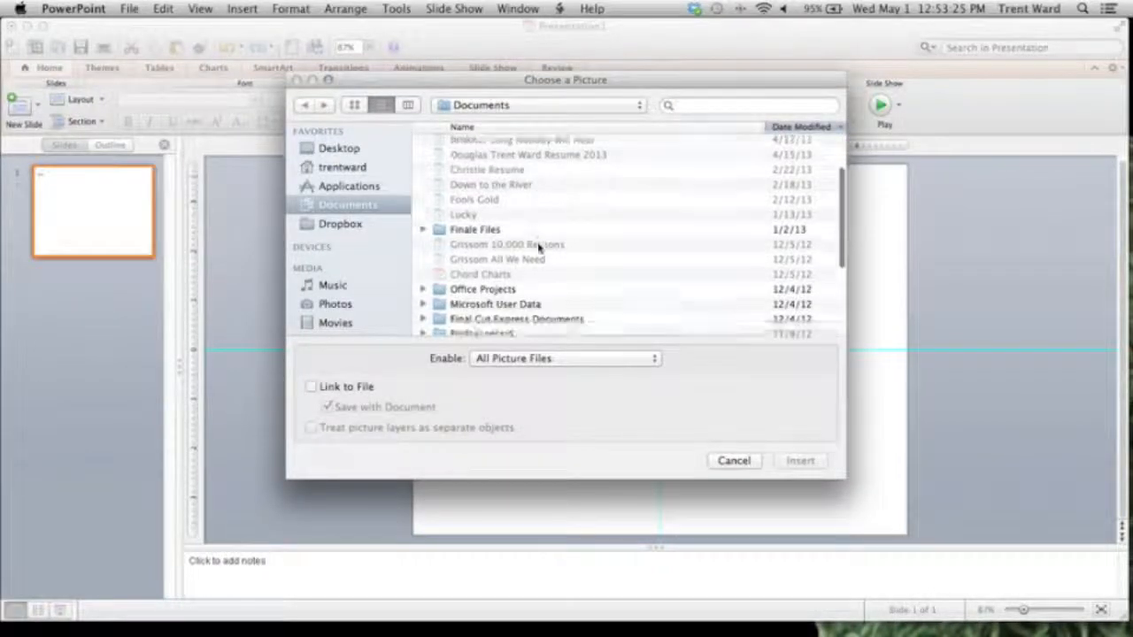
click(335, 305)
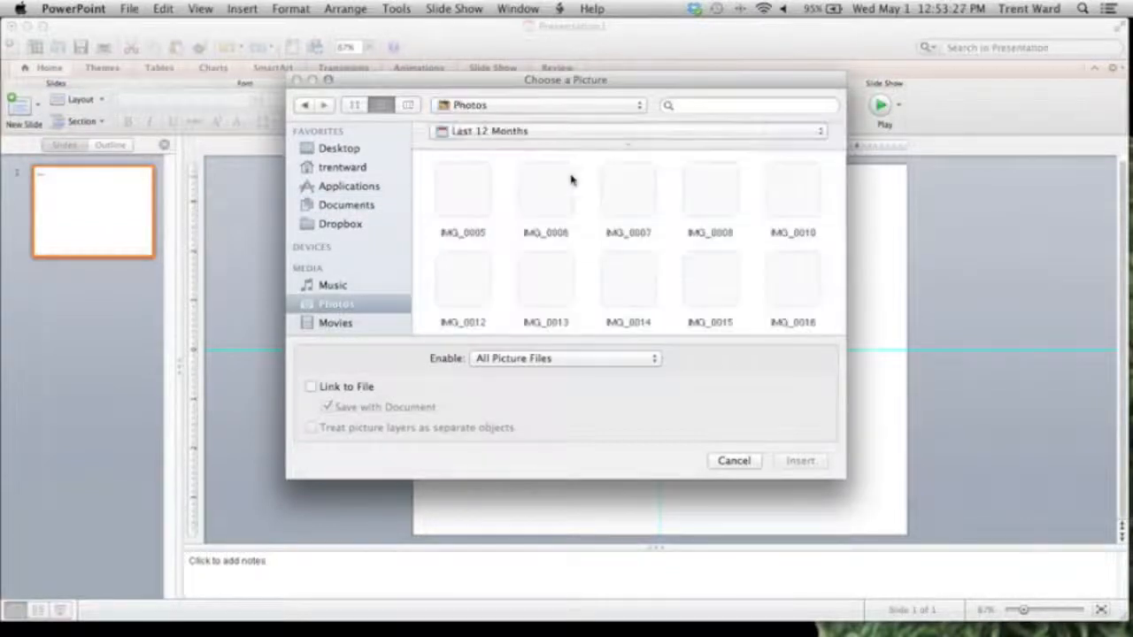
scroll(566, 232, down, 4)
scroll(576, 230, down, 10)
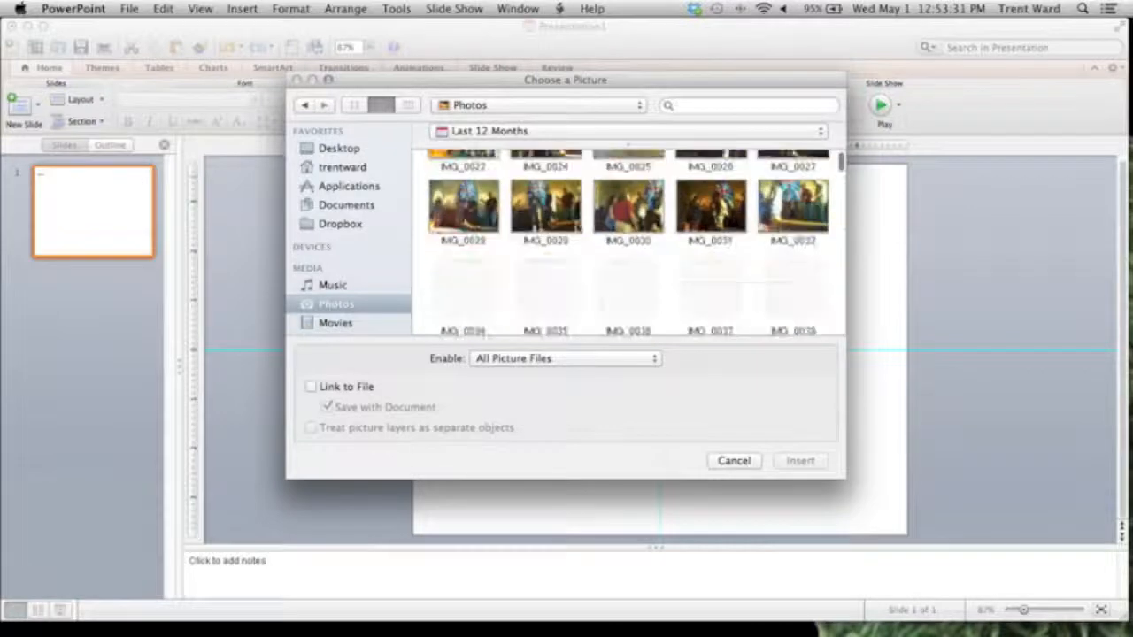
scroll(577, 230, down, 5)
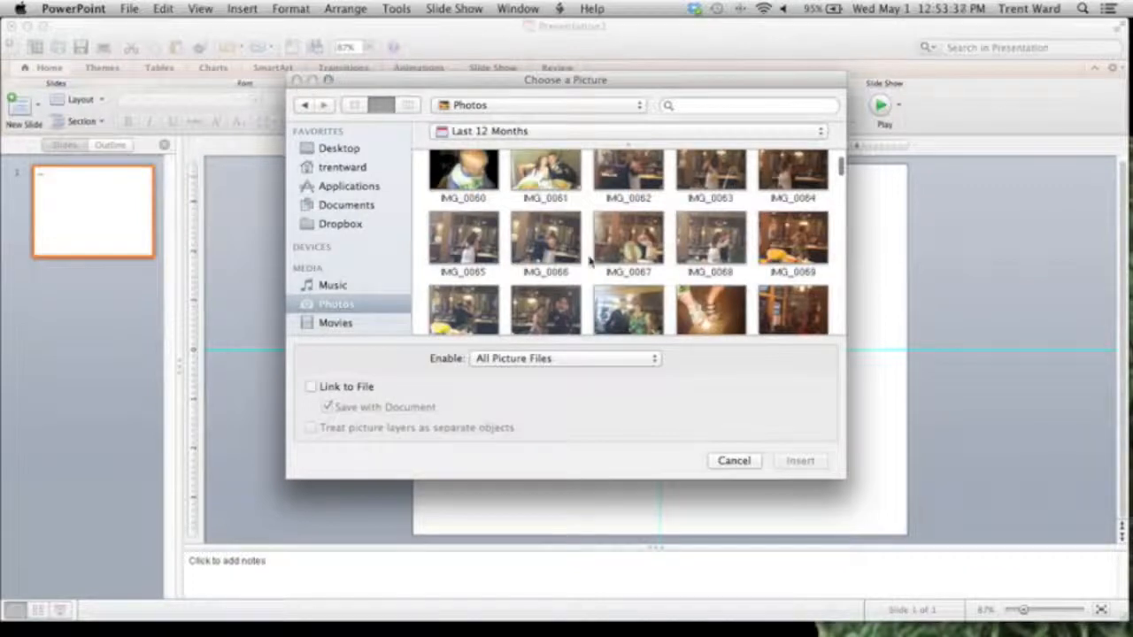
scroll(628, 244, down, 6)
scroll(598, 264, down, 5)
scroll(598, 264, down, 2)
click(746, 461)
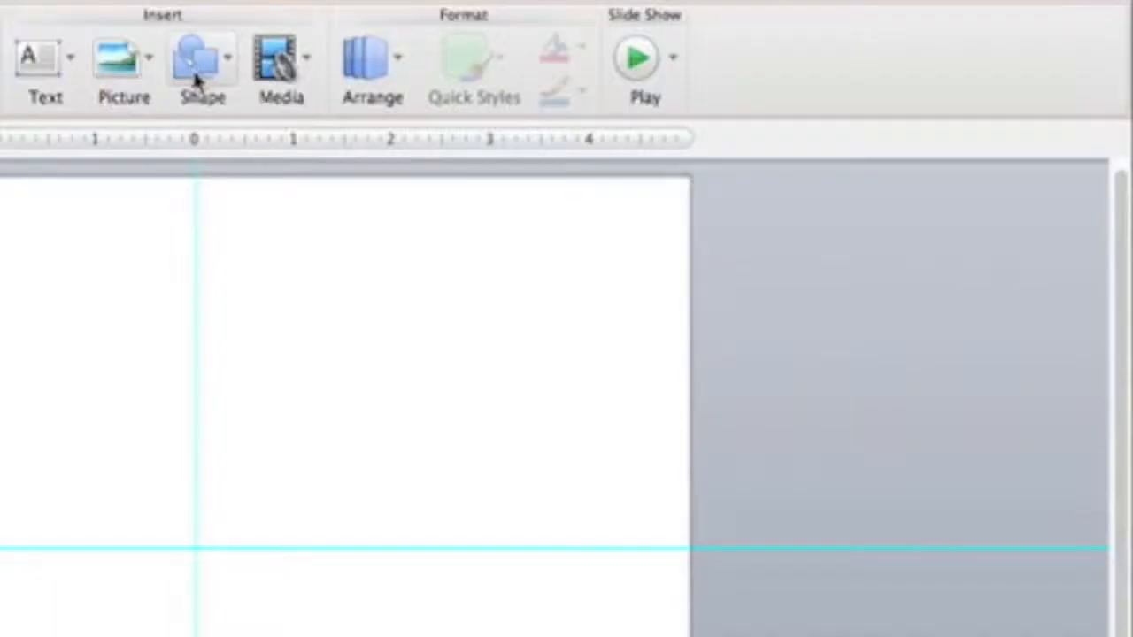
Examine the complete set of shapes in the Shape Browser and close it without inserting one
click(659, 115)
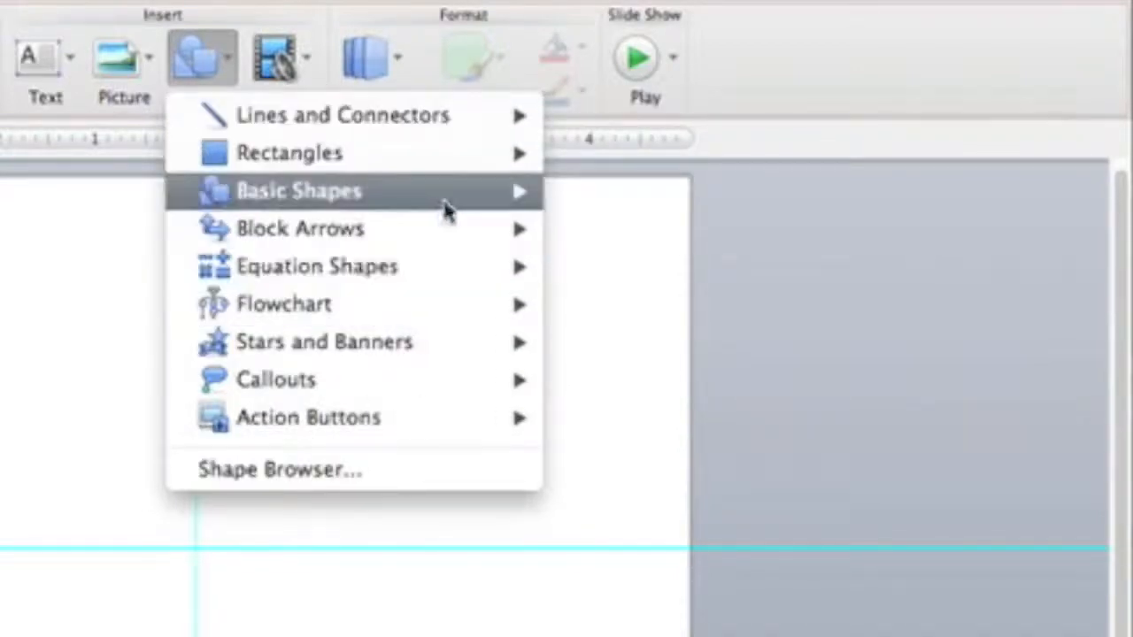
click(321, 482)
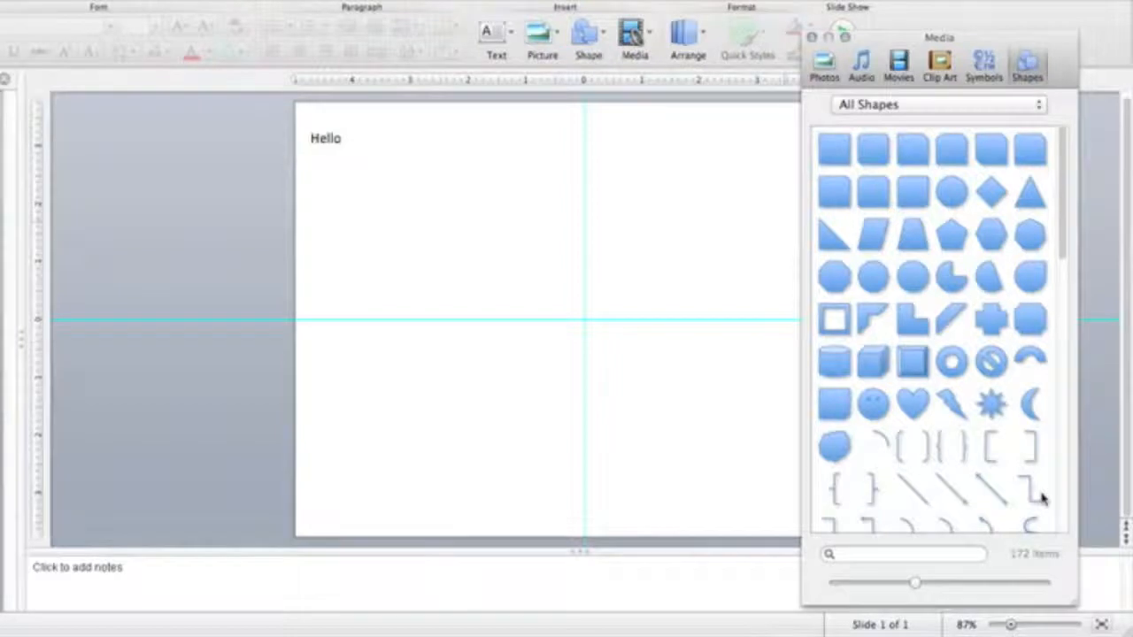
scroll(1010, 394, down, 10)
scroll(1010, 394, down, 10)
scroll(1011, 393, up, 15)
click(811, 37)
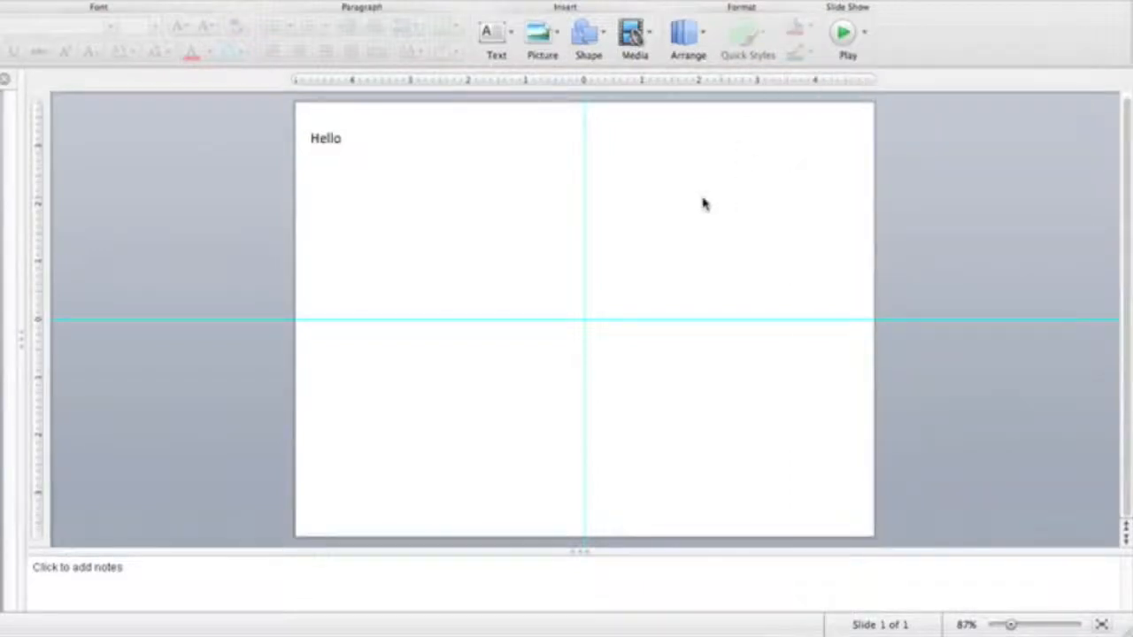
Insert a plain rectangle about 4.4 inches wide and 3.9 inches high near the middle of the slide
click(690, 44)
click(595, 216)
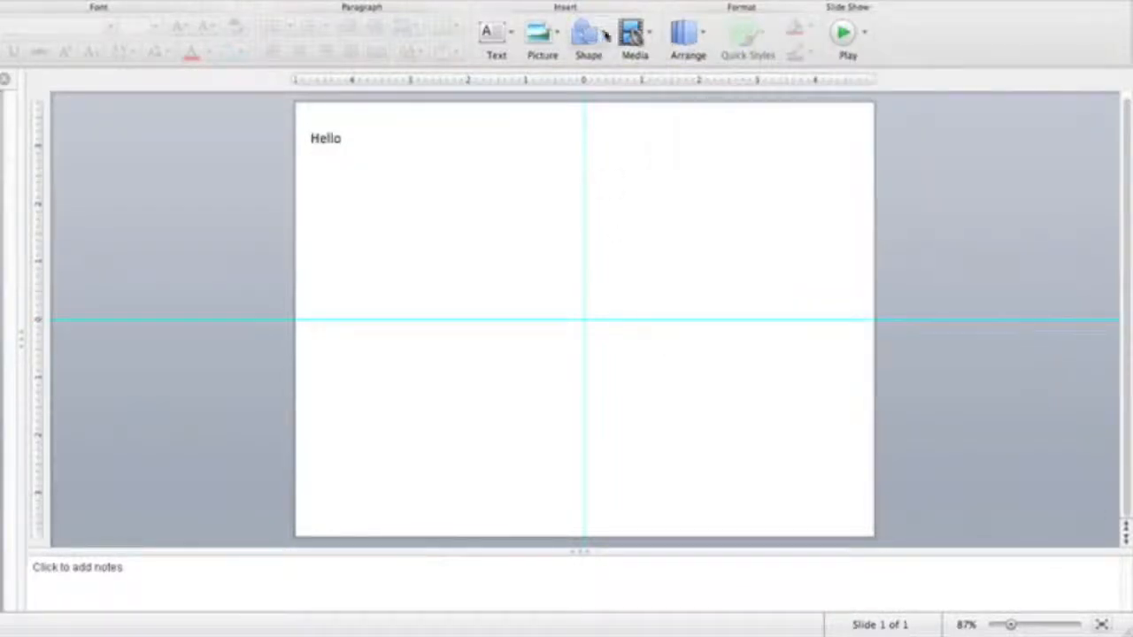
click(586, 35)
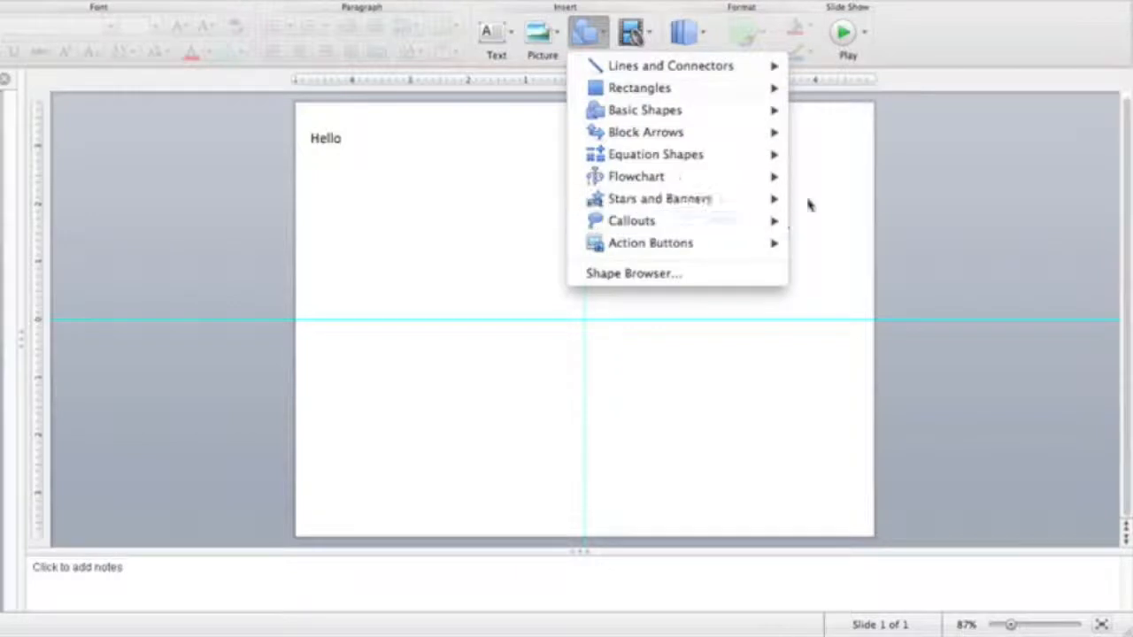
mouse_move(672, 96)
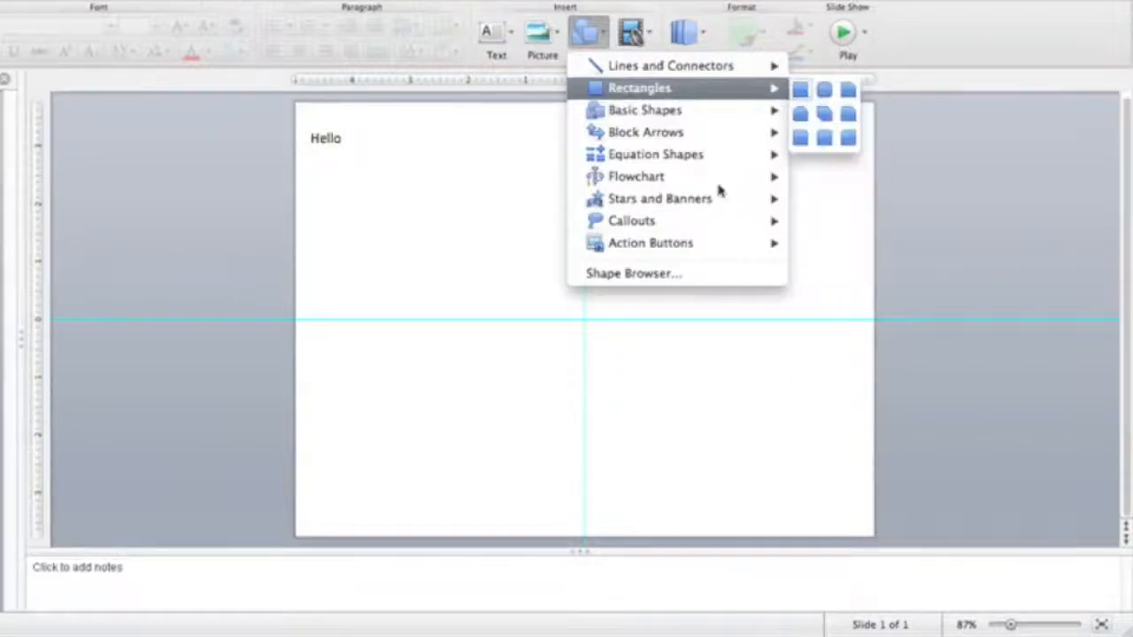
click(800, 89)
drag(423, 175, 743, 394)
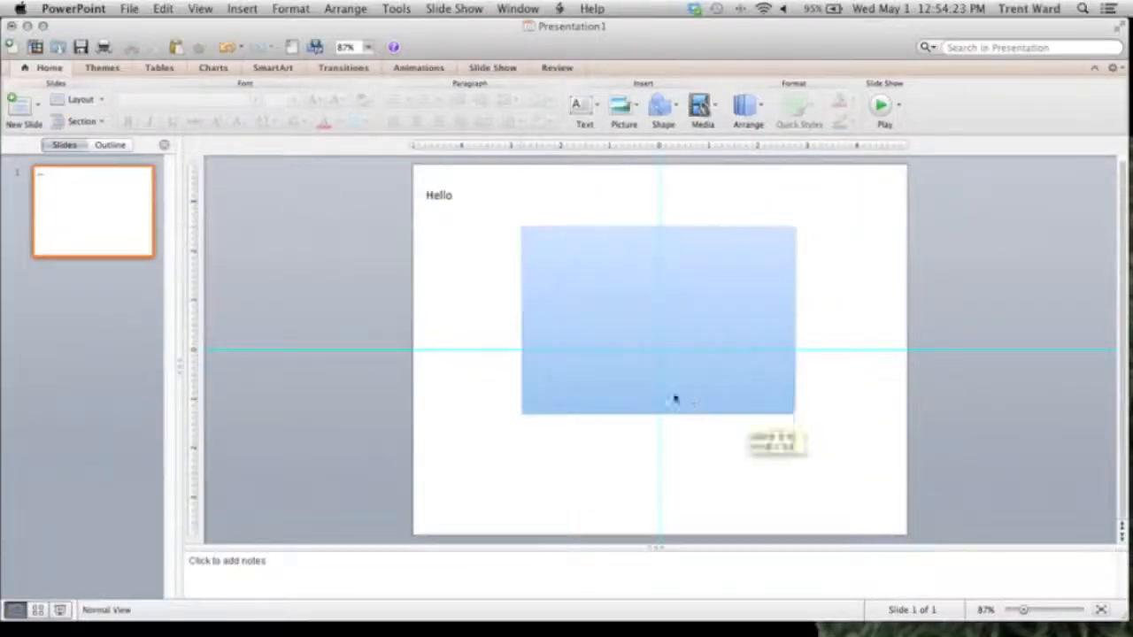
drag(674, 400, 739, 418)
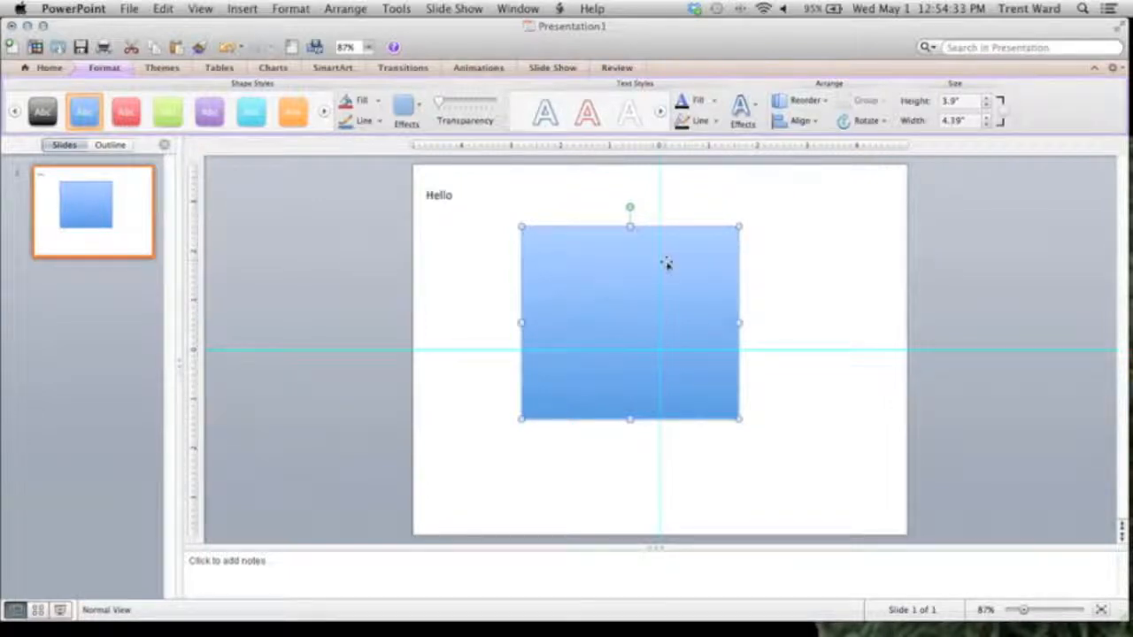
Duplicate the blue rectangle, offset the copy down and to the right, and fill it with black
drag(666, 262, 674, 287)
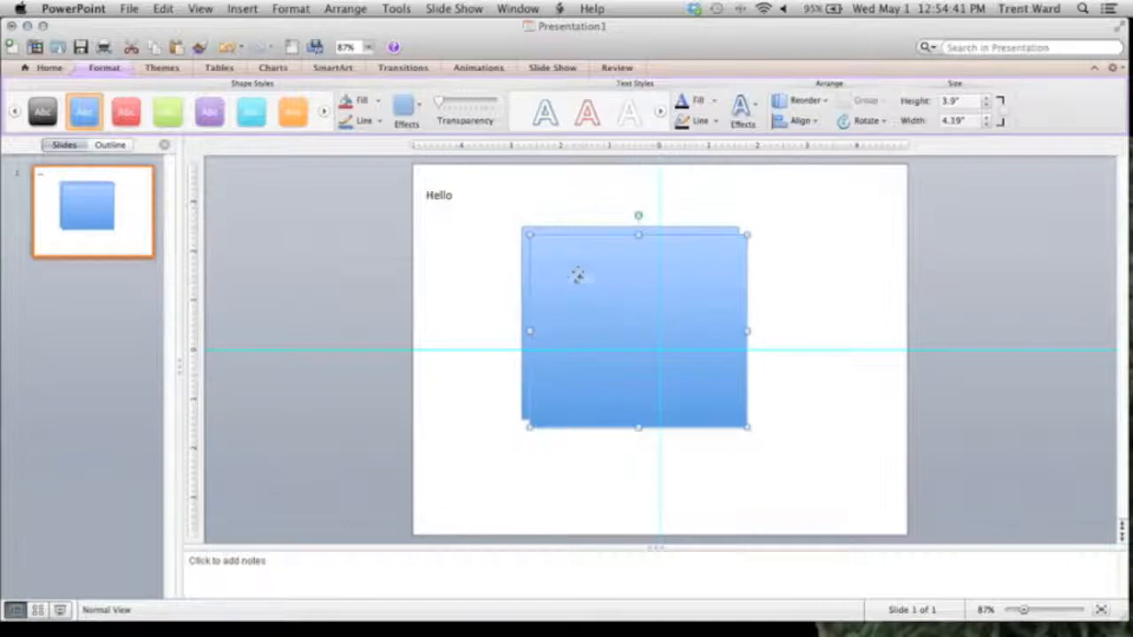
drag(567, 261, 584, 272)
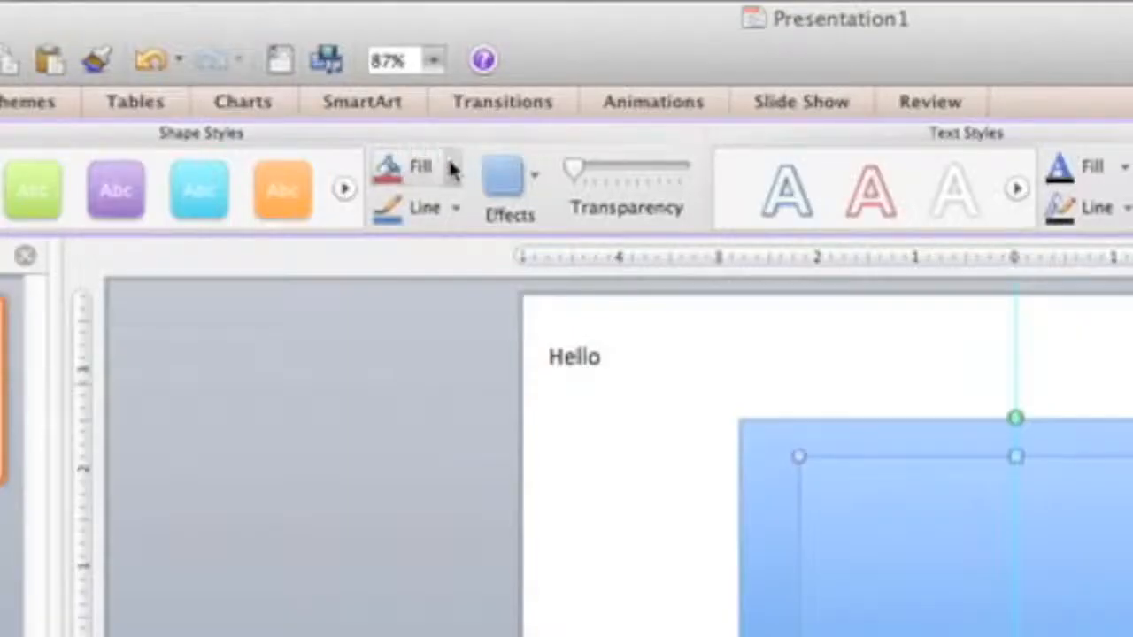
click(376, 100)
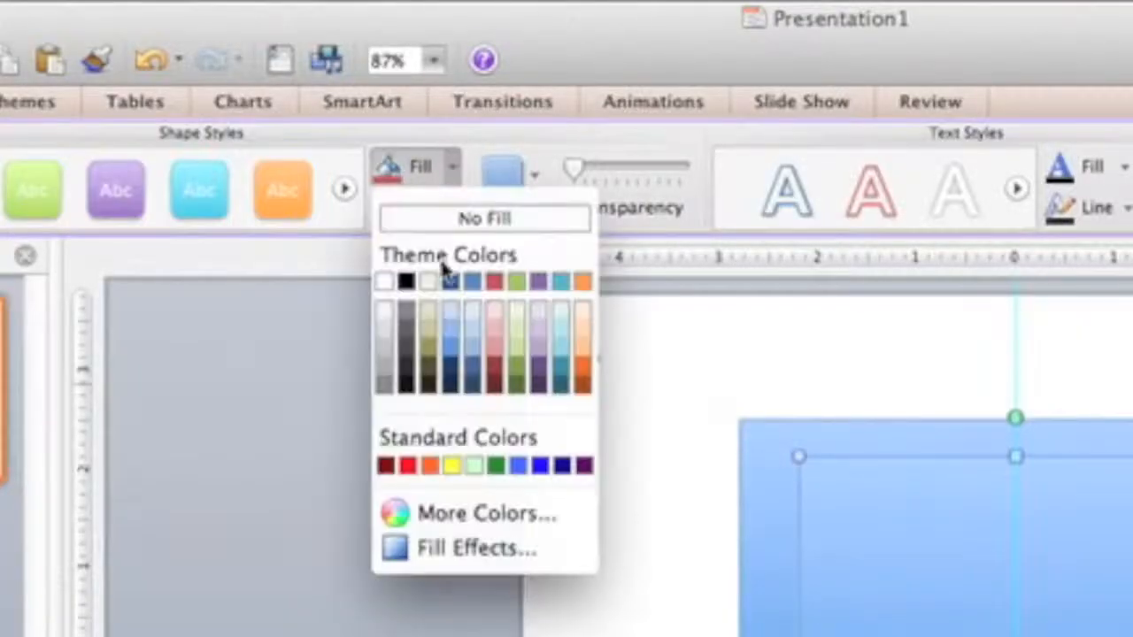
click(407, 283)
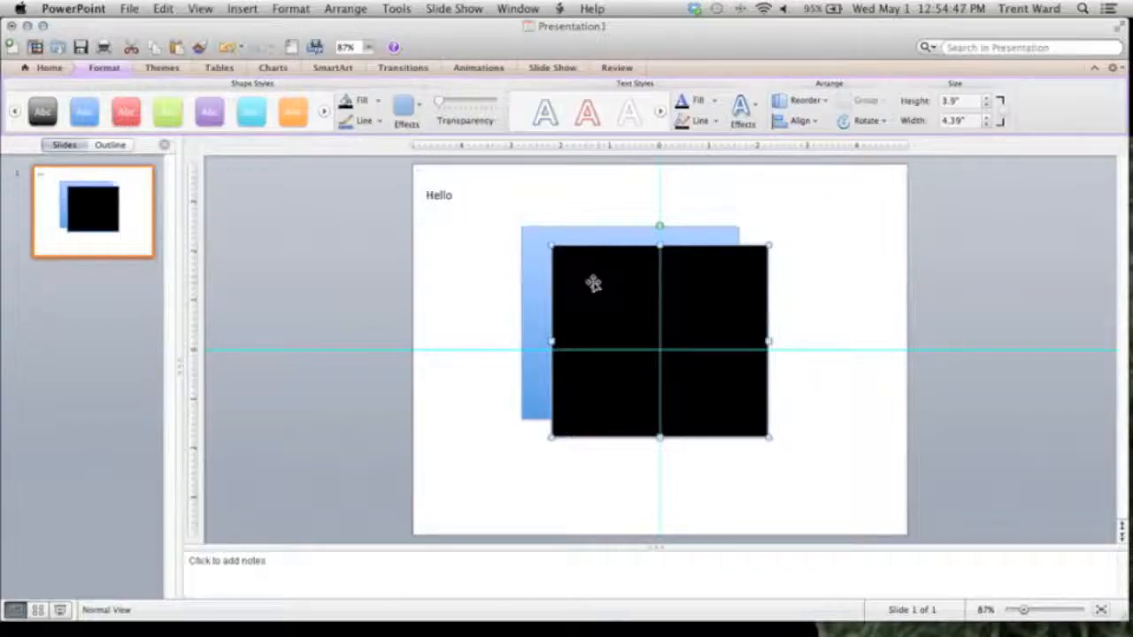
Duplicate the black rectangle with the copy offset down and to the right, and fill the copy with standard red
drag(595, 283, 634, 308)
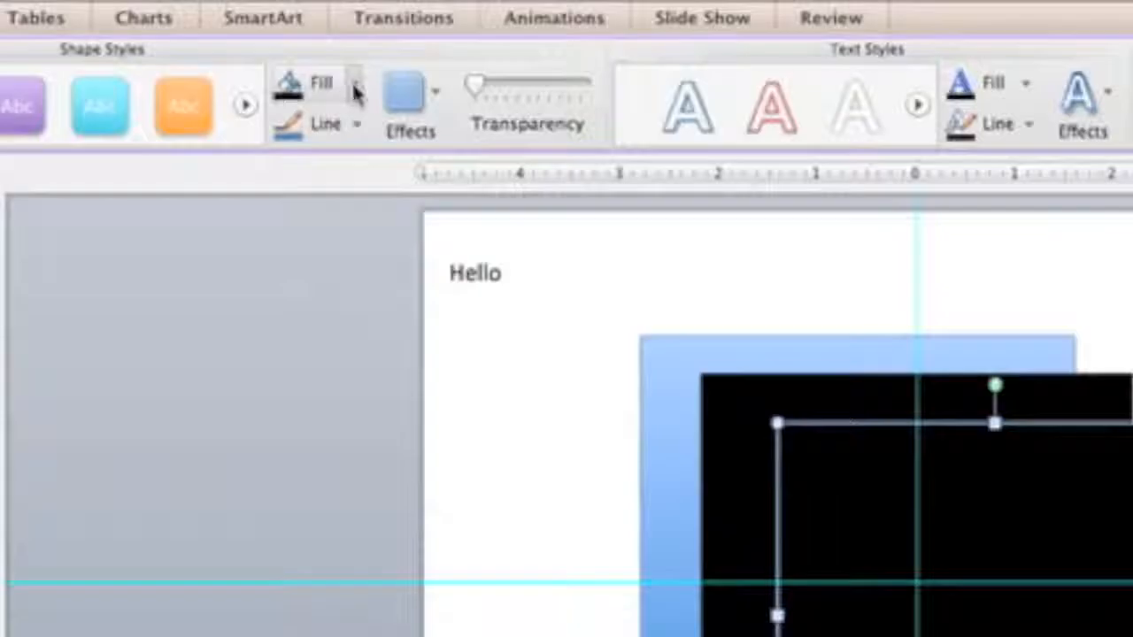
click(377, 100)
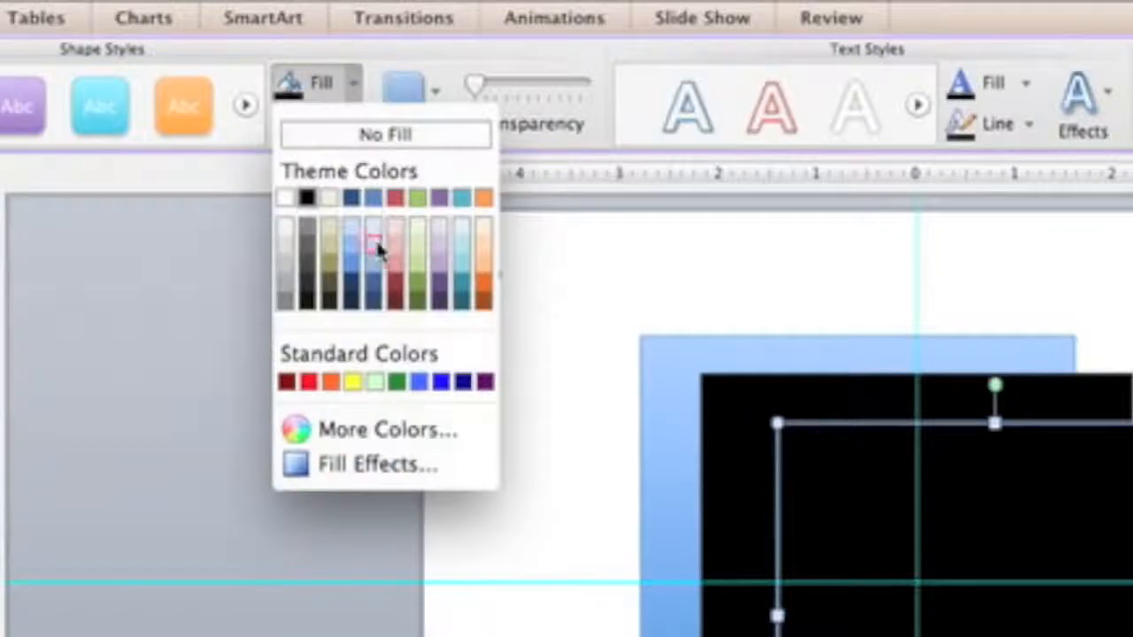
click(310, 382)
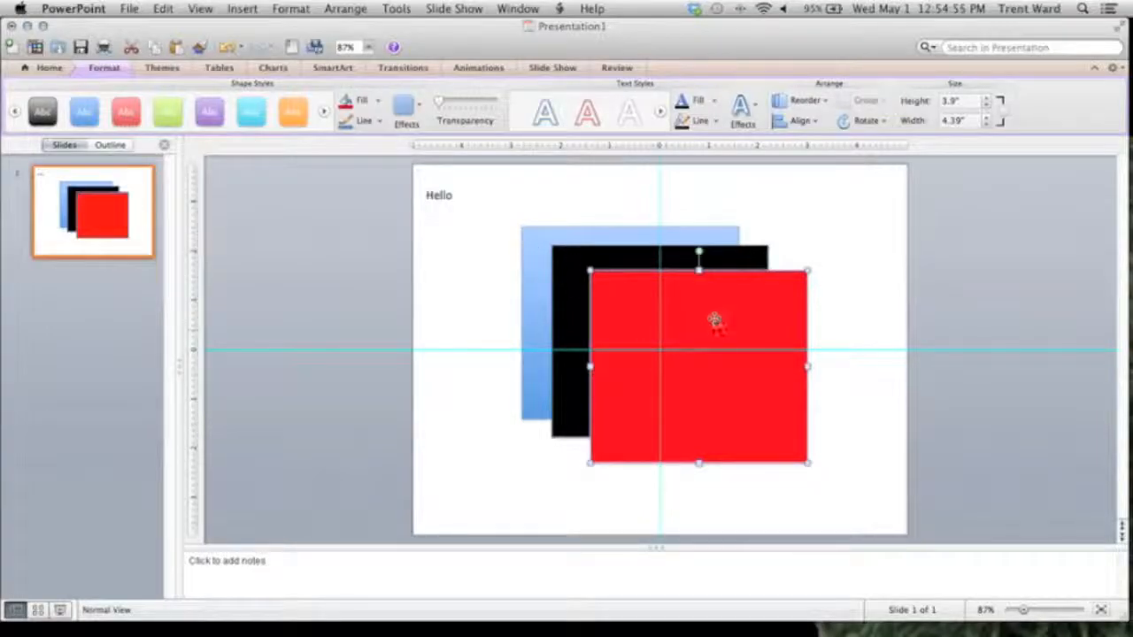
Duplicate the red rectangle, fill the copy light purple, and move it straight up until its top edge is level with the blue rectangle's
key(super+d)
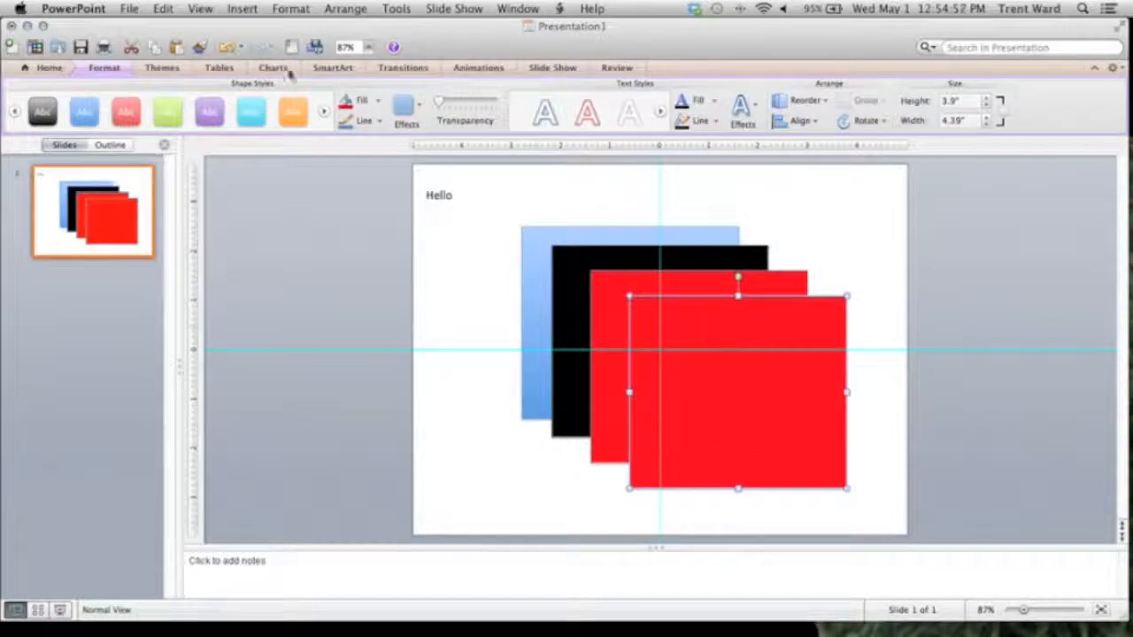
click(374, 105)
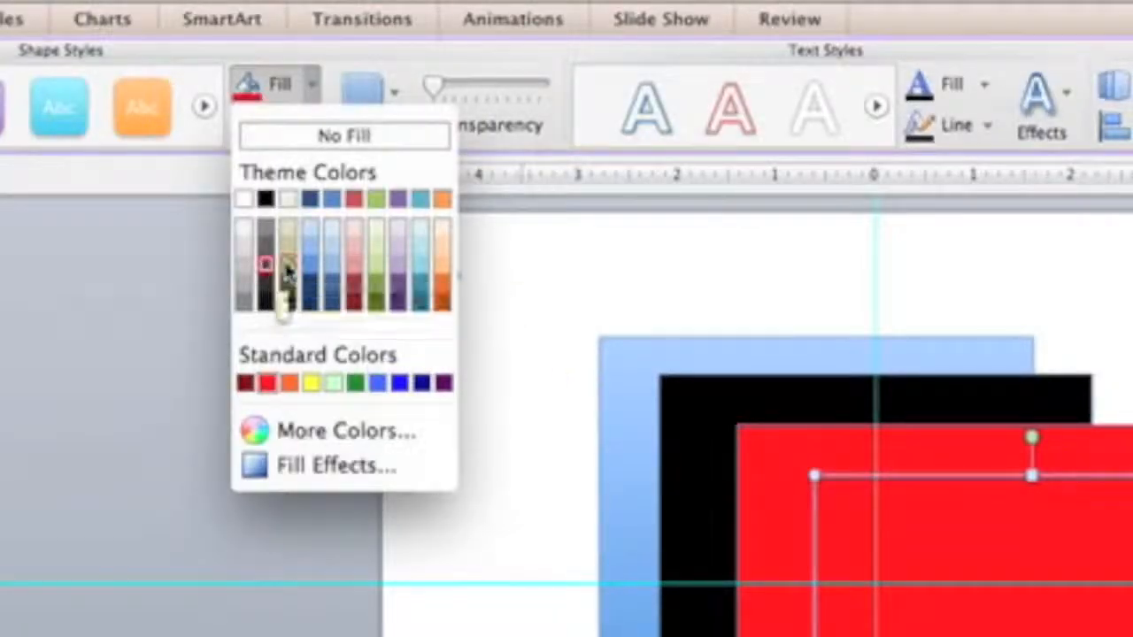
click(398, 261)
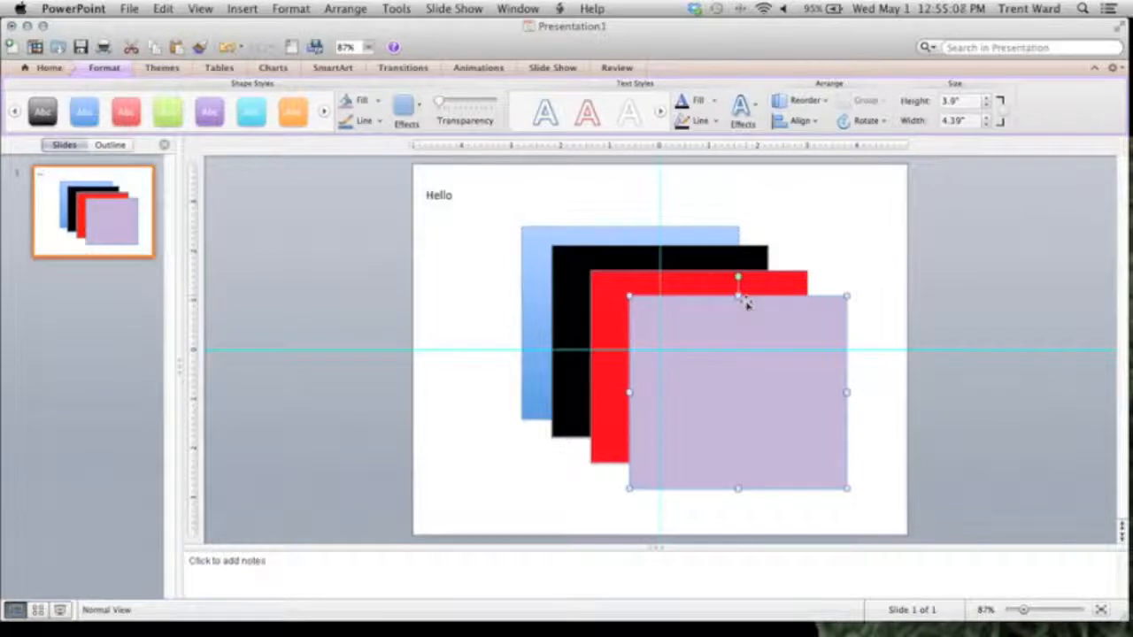
drag(754, 318, 752, 247)
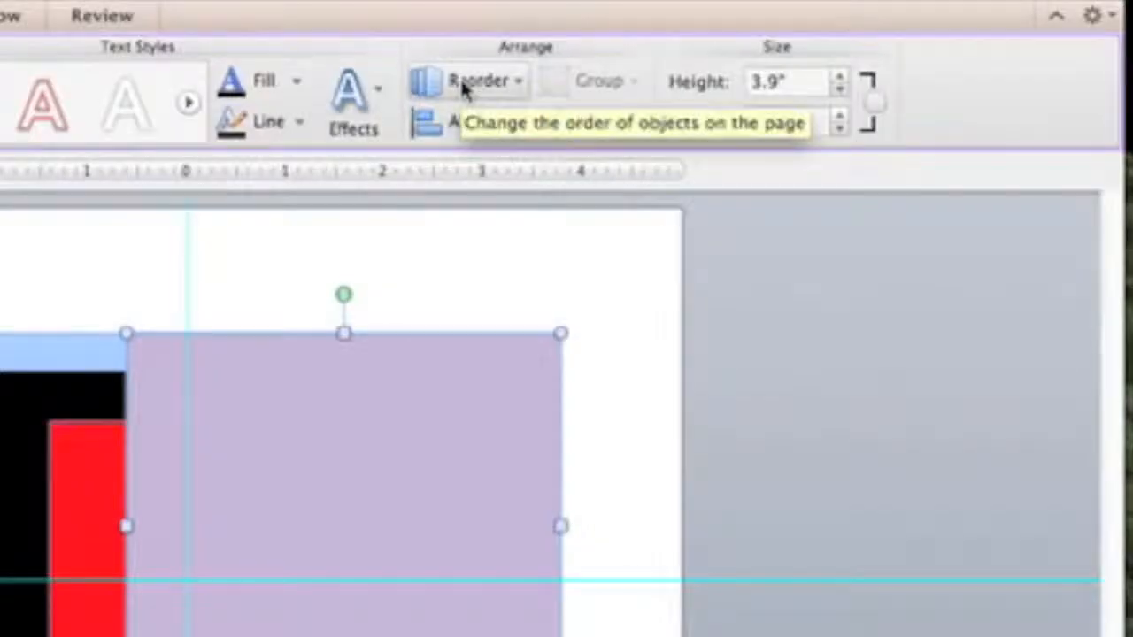
Open the Reorder Objects layer view, try shifting a rectangle's layer, and accept the stack with light purple in front
click(798, 102)
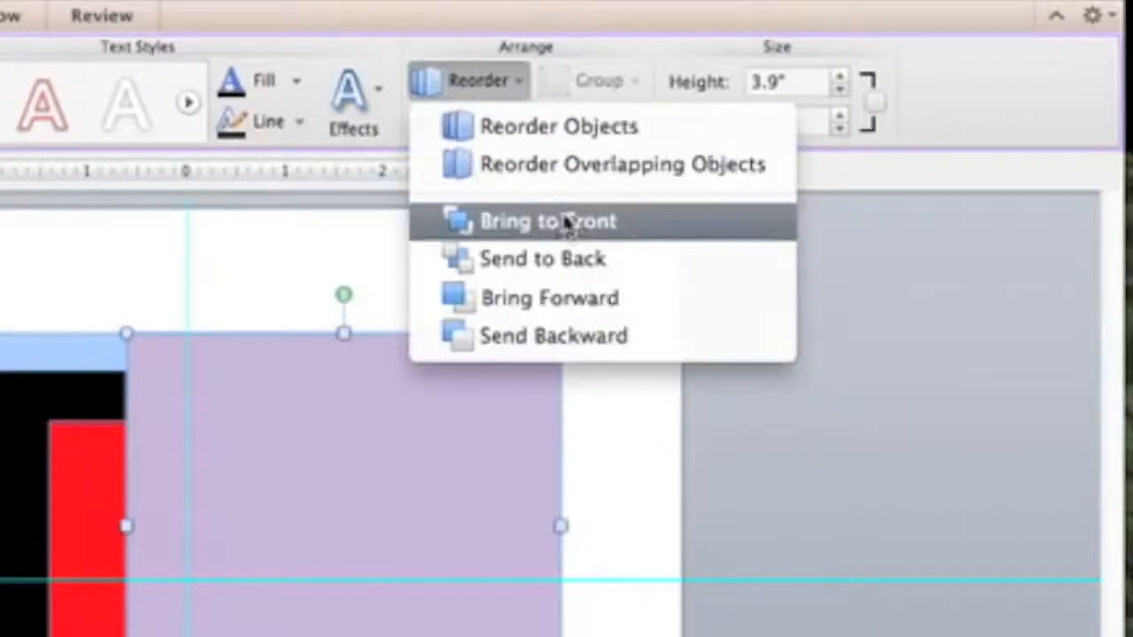
click(584, 134)
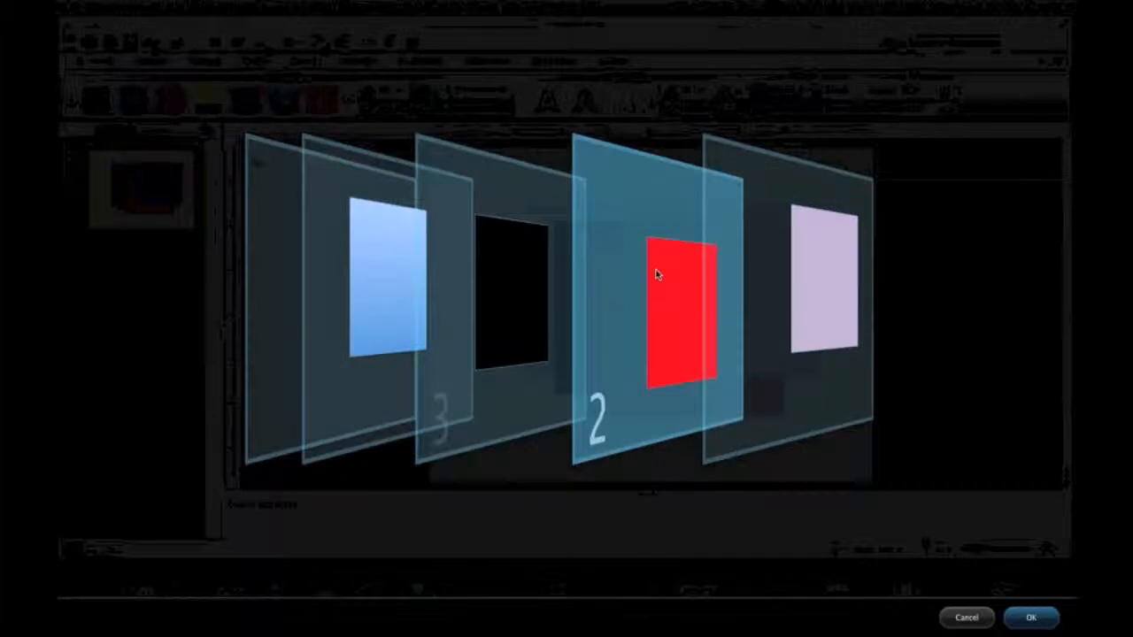
drag(732, 272, 777, 249)
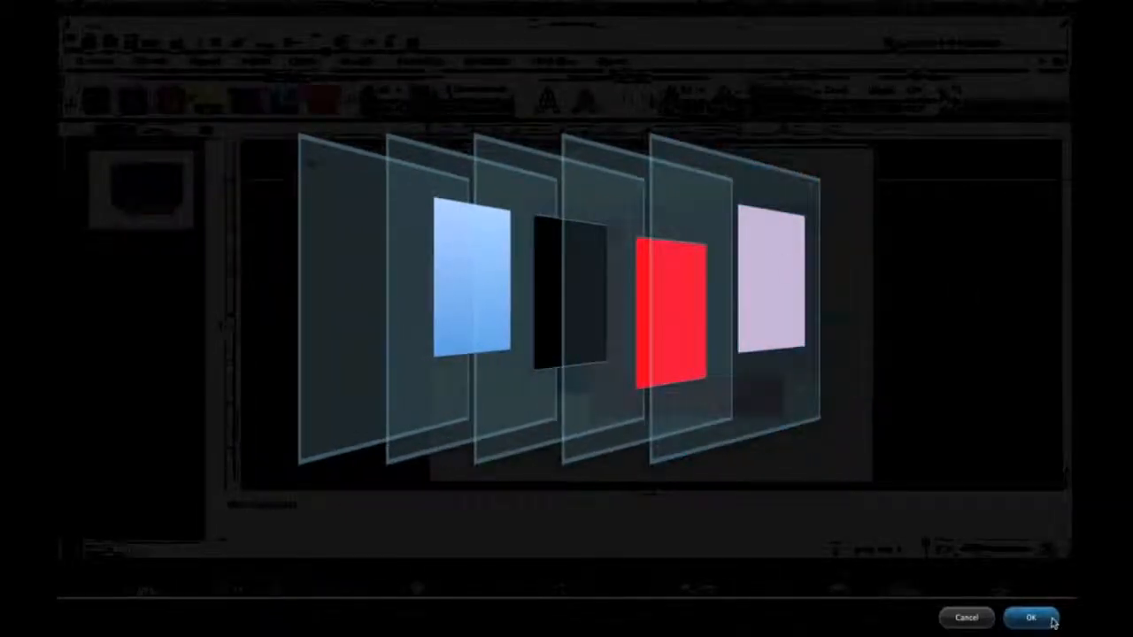
click(1050, 621)
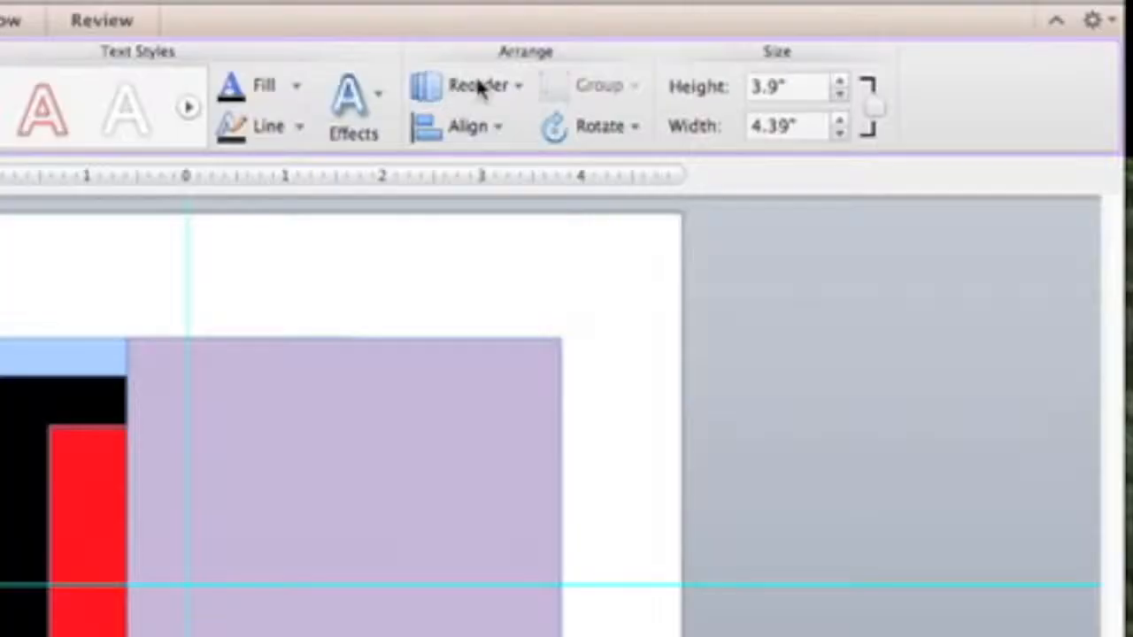
Send the light purple rectangle to the back of all objects on the slide
click(781, 90)
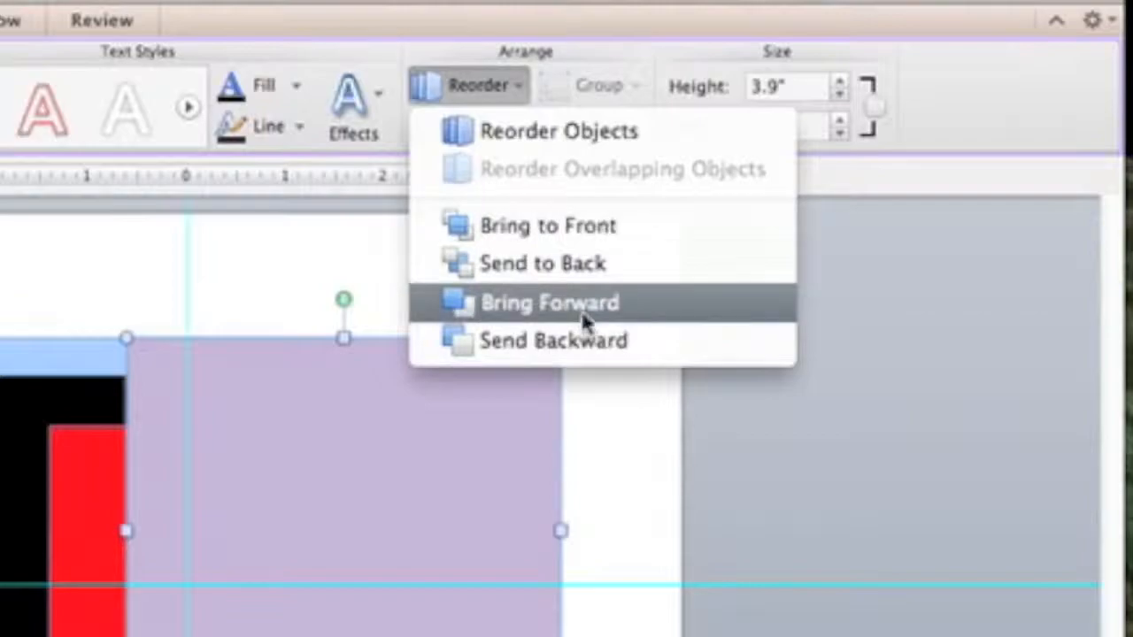
click(574, 348)
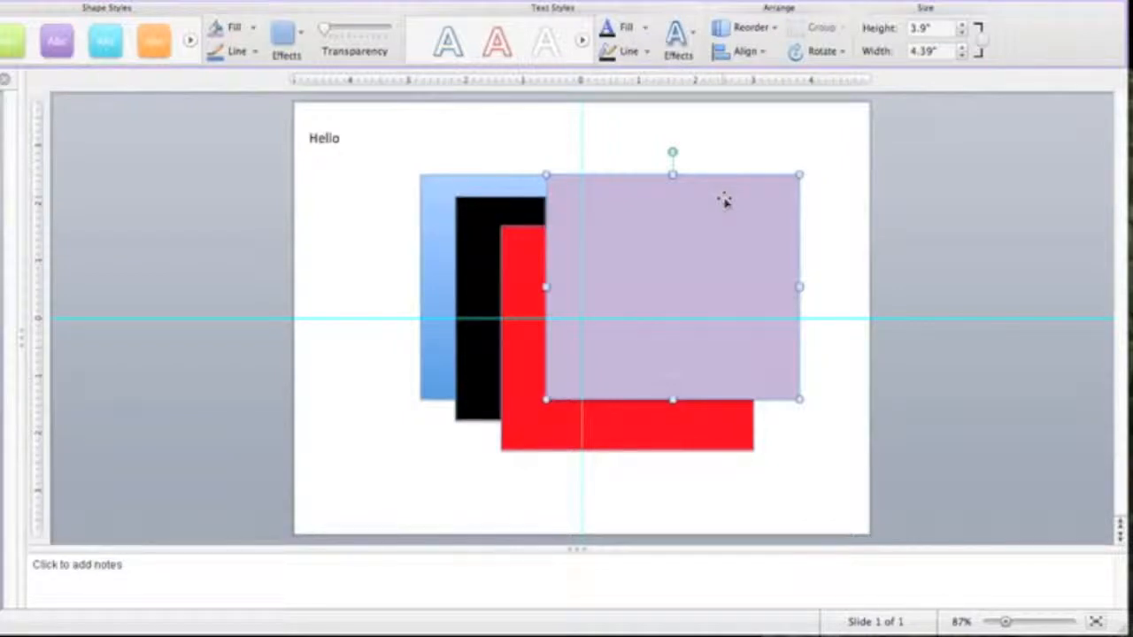
click(751, 28)
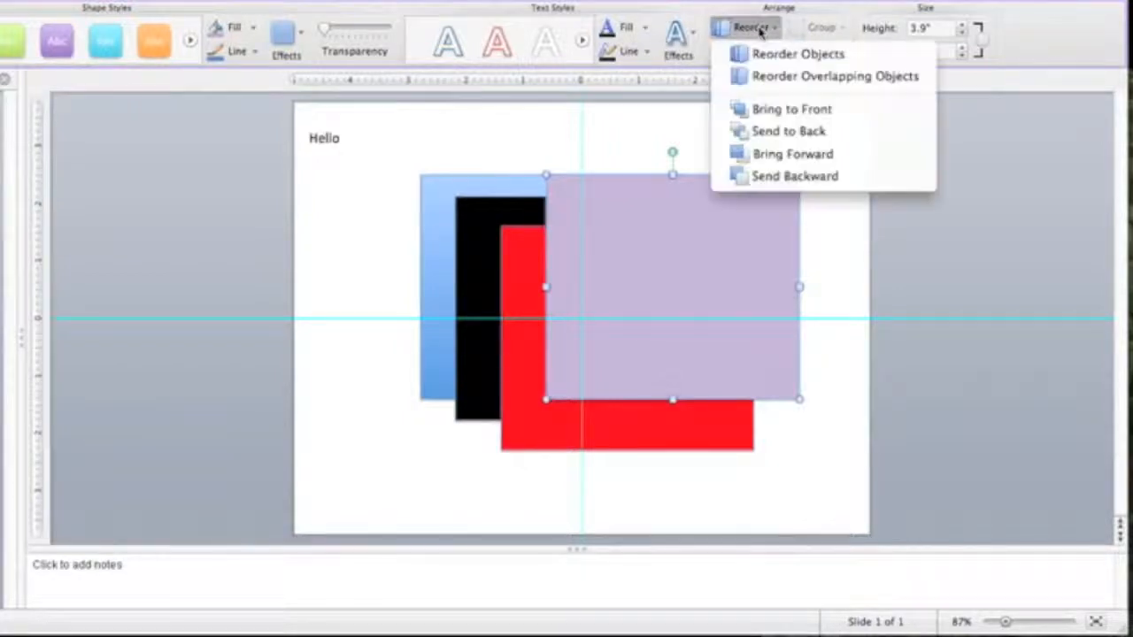
click(782, 133)
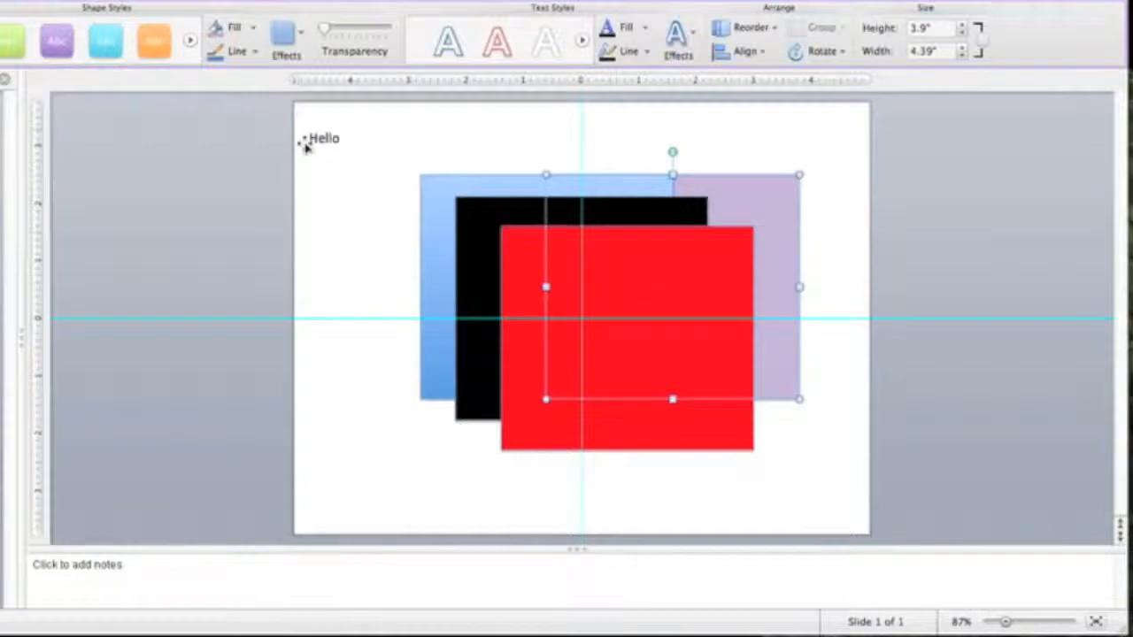
Bring the light purple rectangle forward one level at a time from the back of the stack, past the blue rectangle
right_click(756, 203)
click(730, 177)
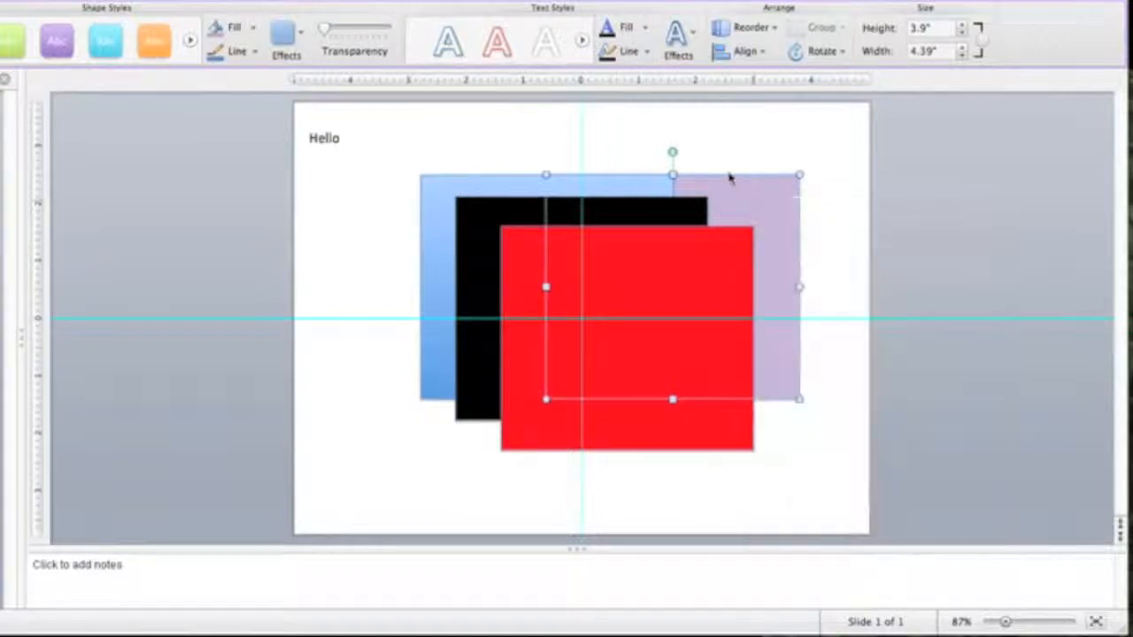
click(763, 28)
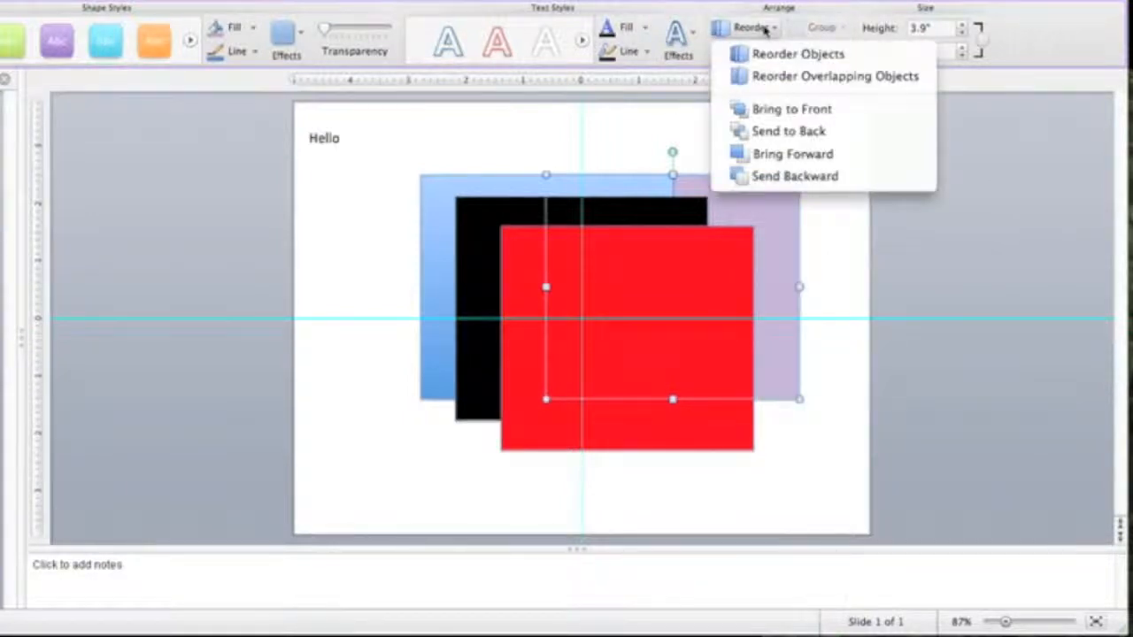
click(792, 156)
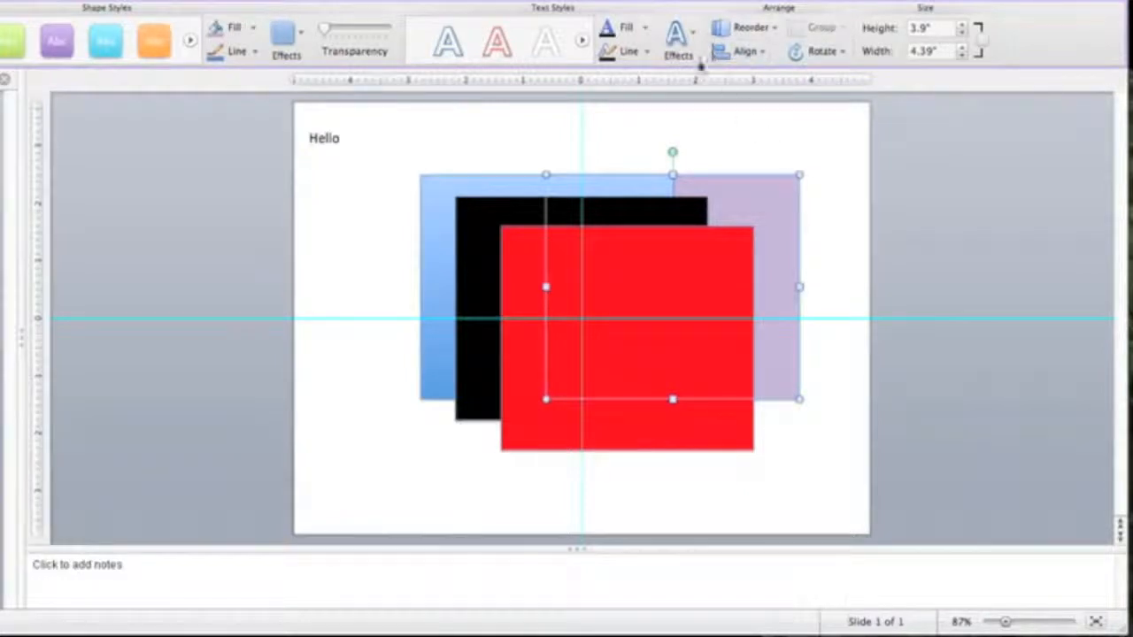
click(749, 27)
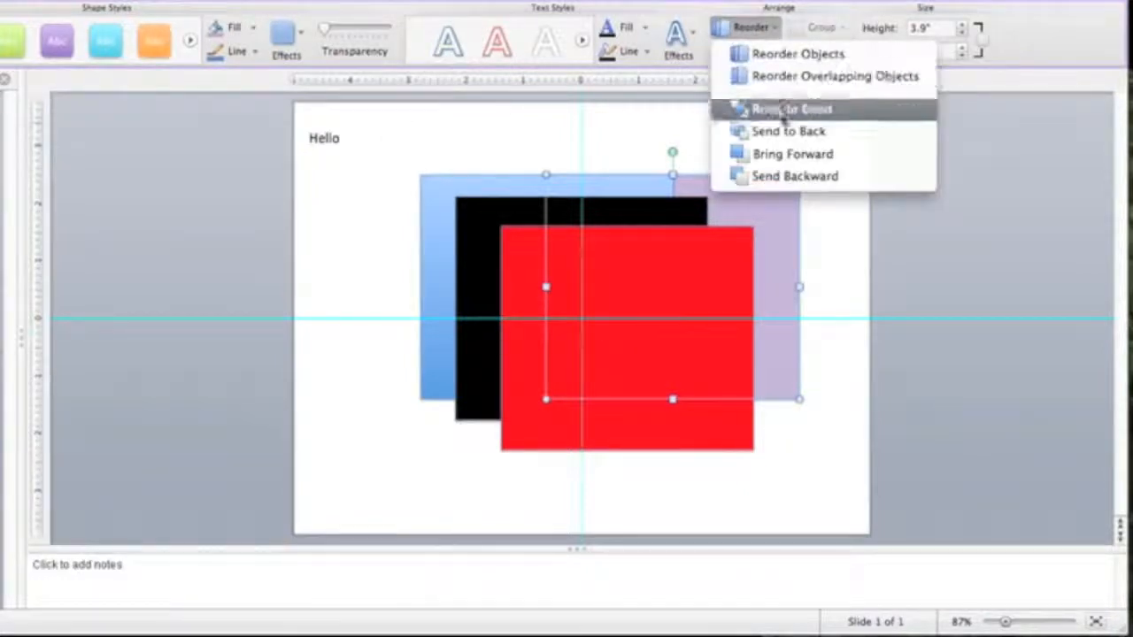
click(791, 156)
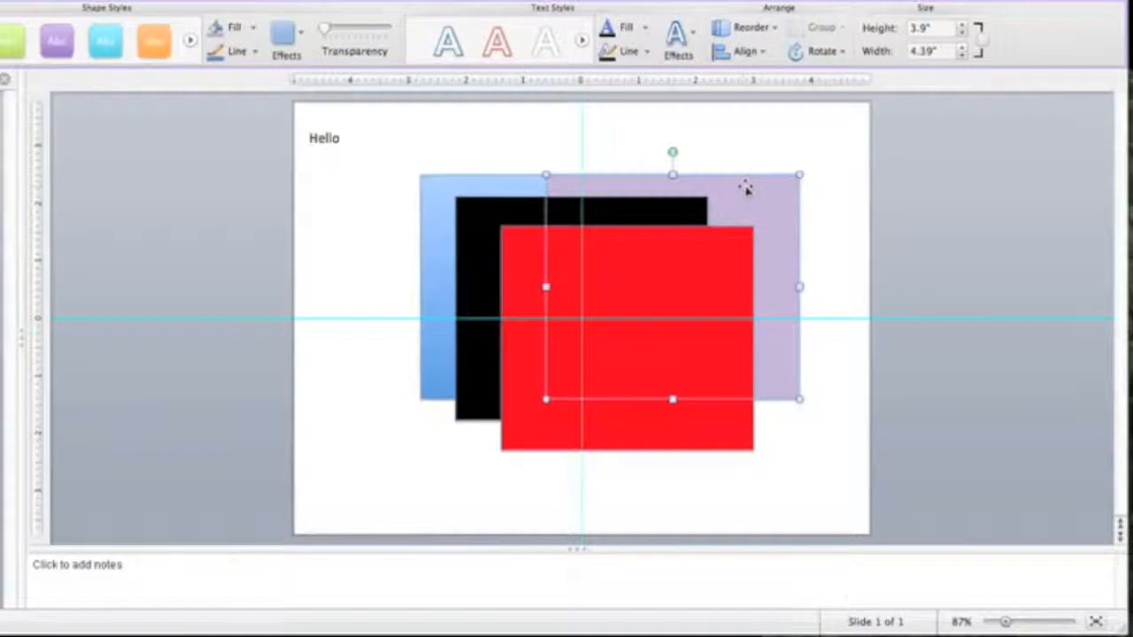
click(750, 29)
click(791, 155)
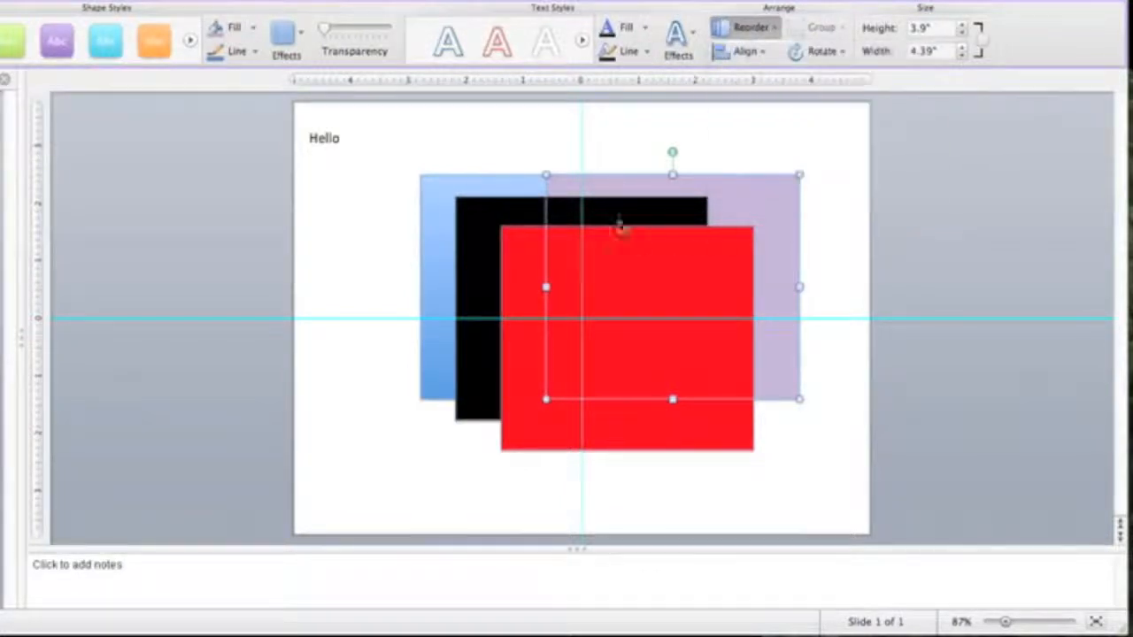